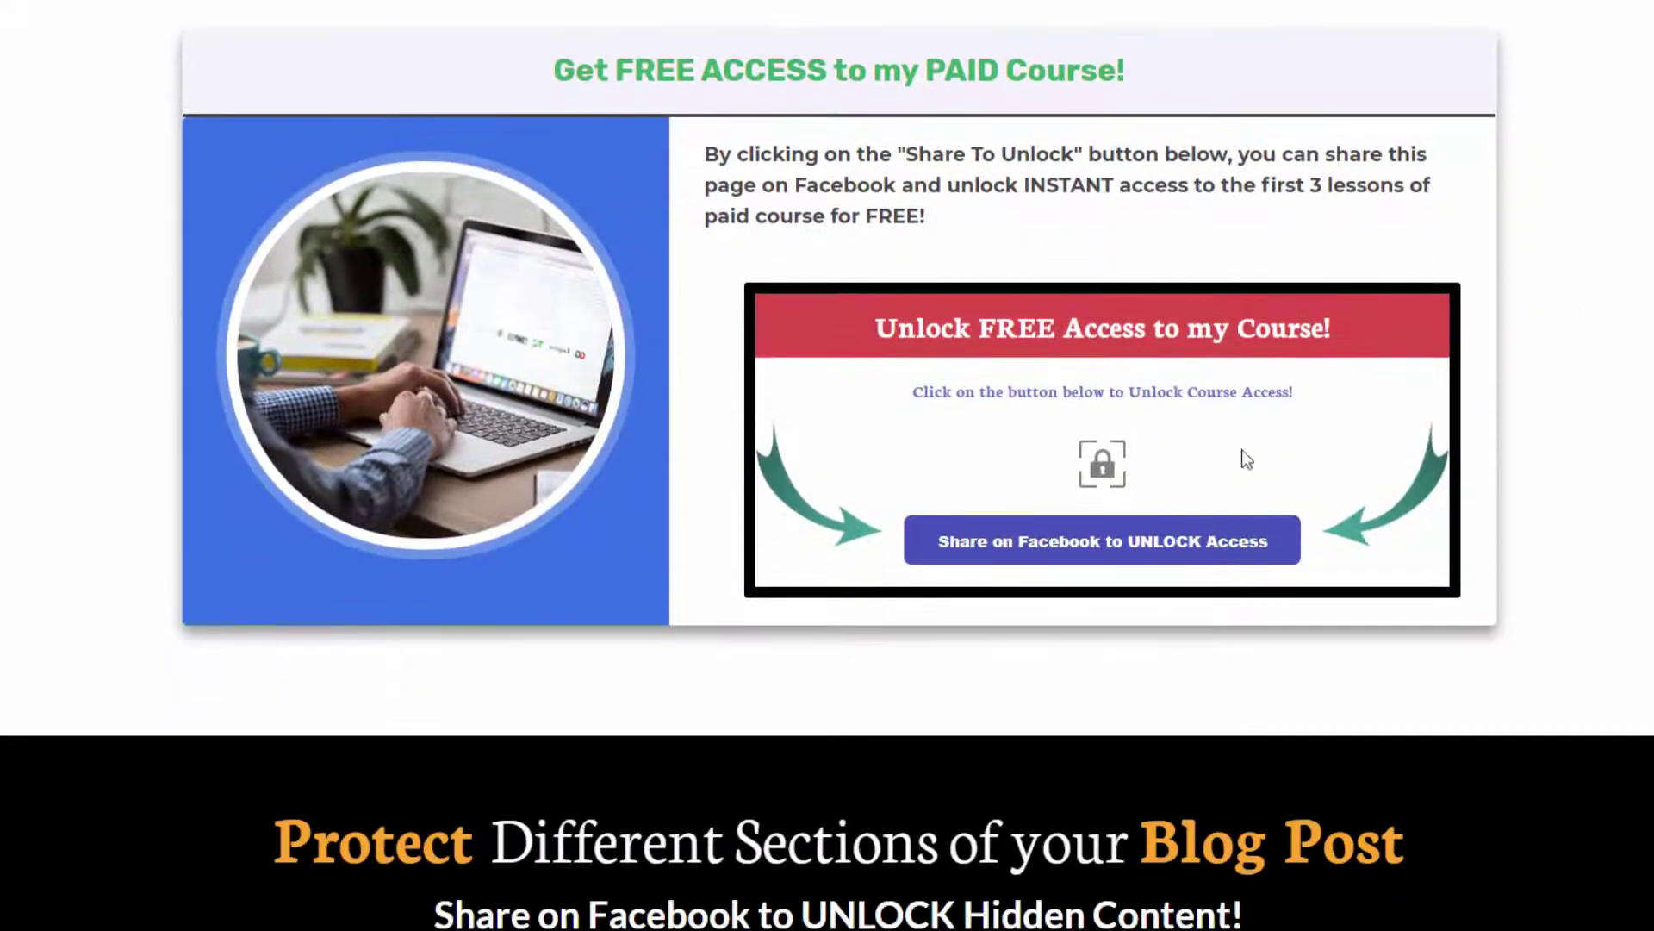
# - Share the course page on Facebook to unlock free access to the paid course
pyautogui.click(1241, 540)
pyautogui.click(872, 849)
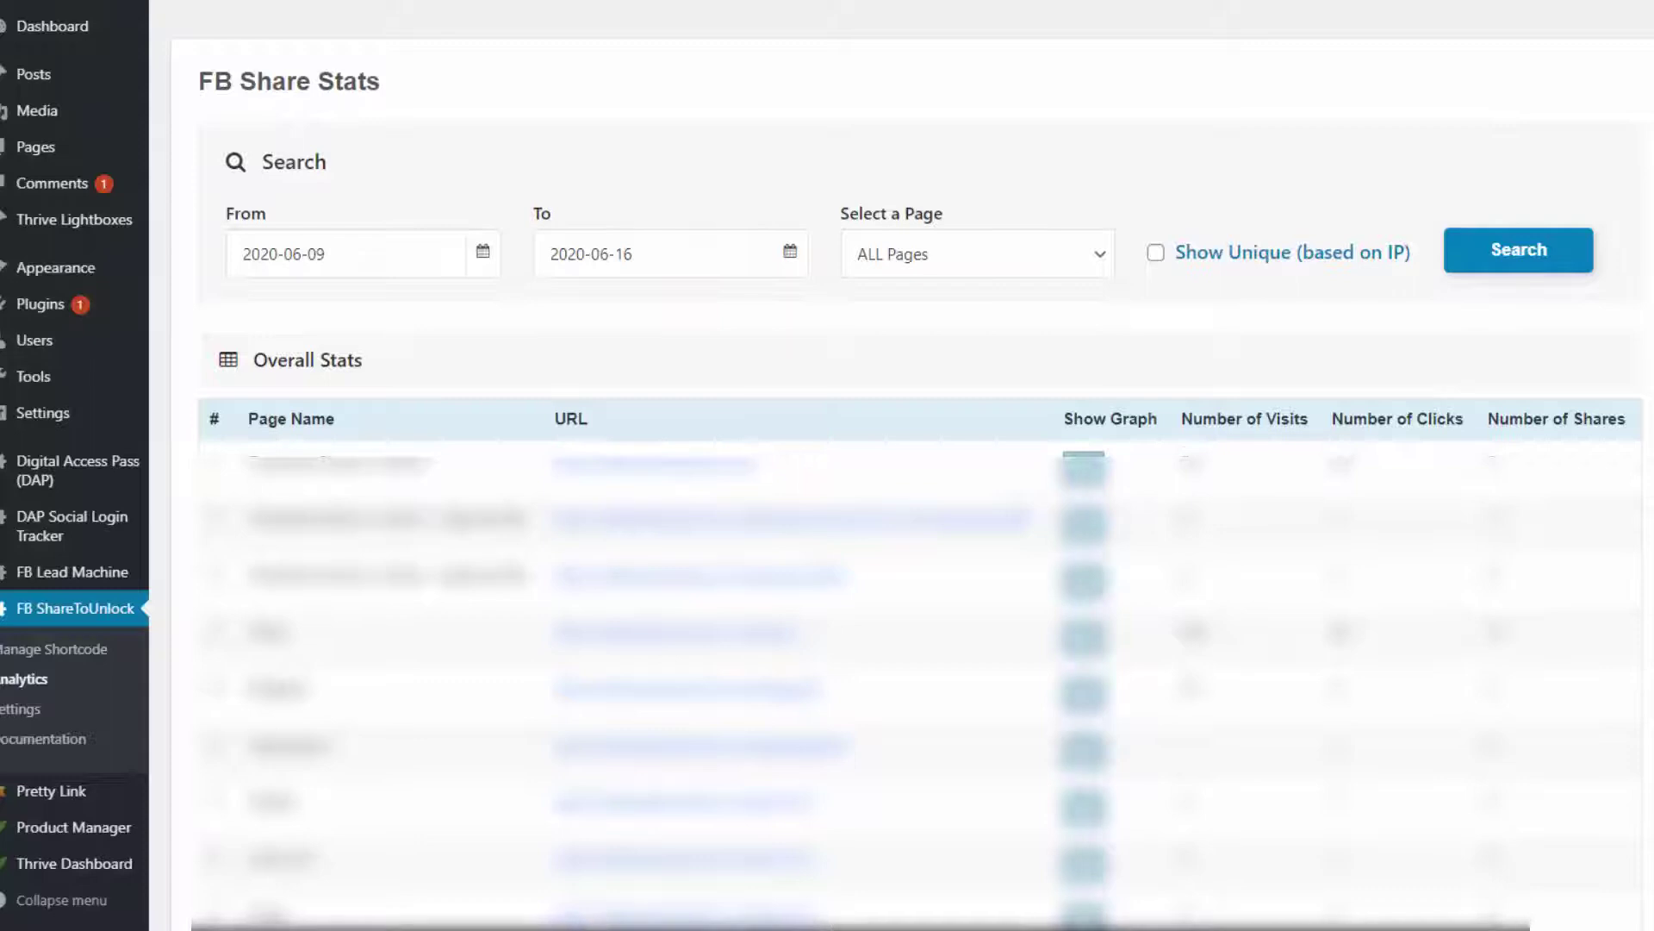
# - Share the course launch article on Facebook through its Share To Unlock image and dismiss the thank-you message
pyautogui.scroll(-10, 918, 465)
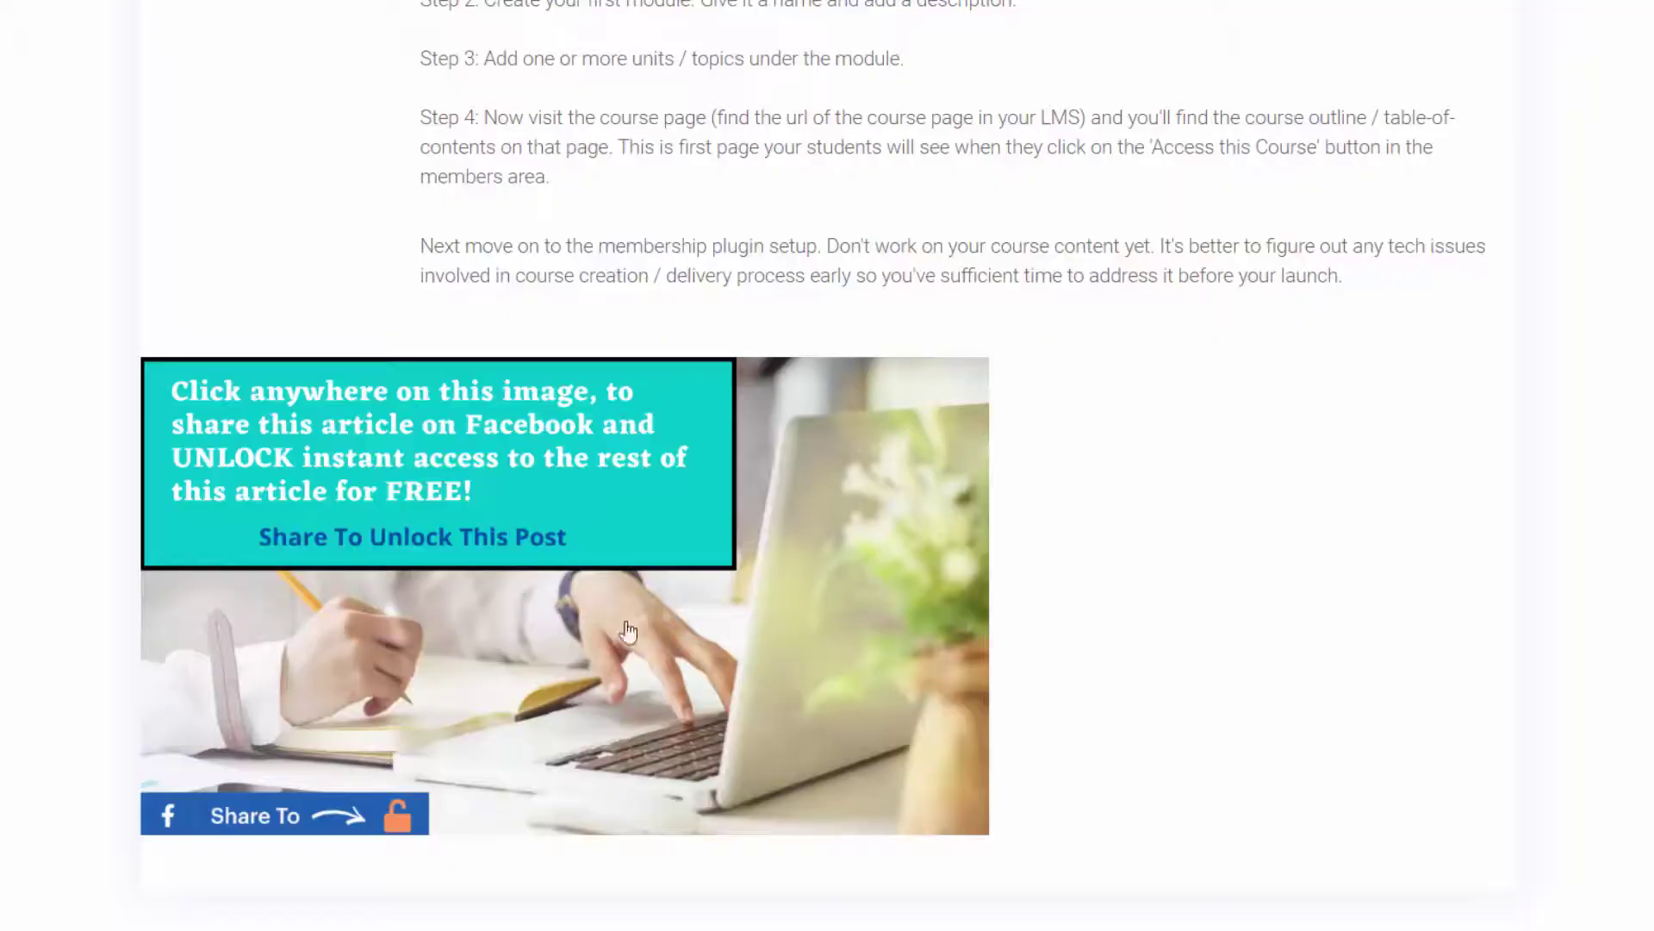
pyautogui.click(883, 608)
pyautogui.click(896, 860)
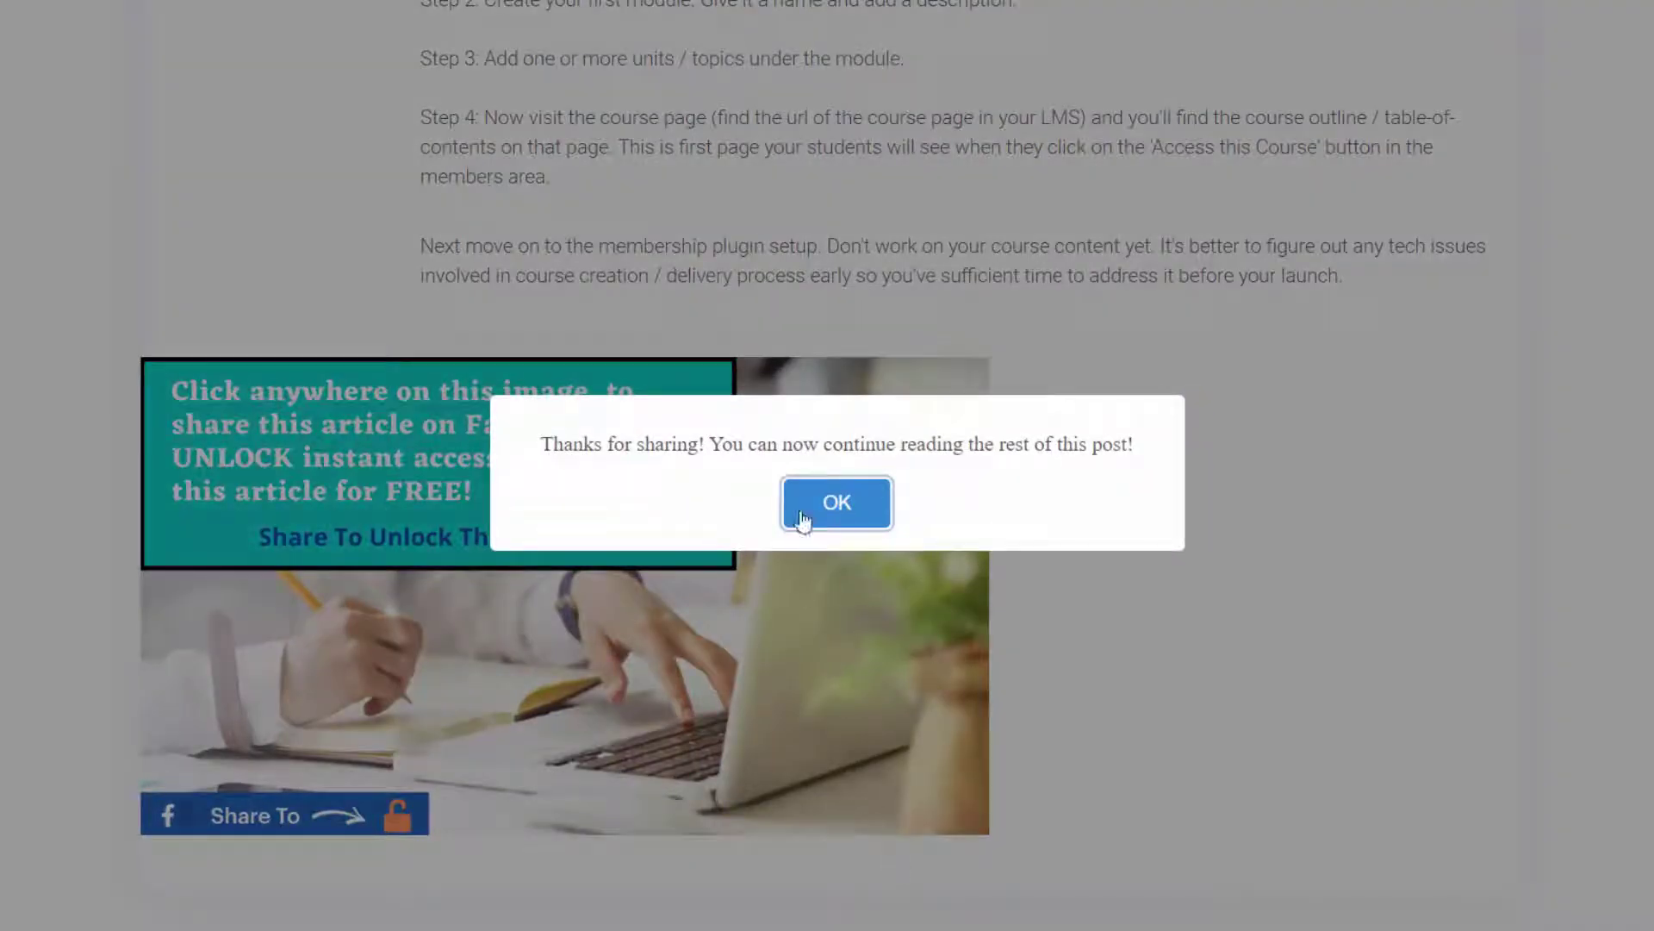
pyautogui.click(837, 503)
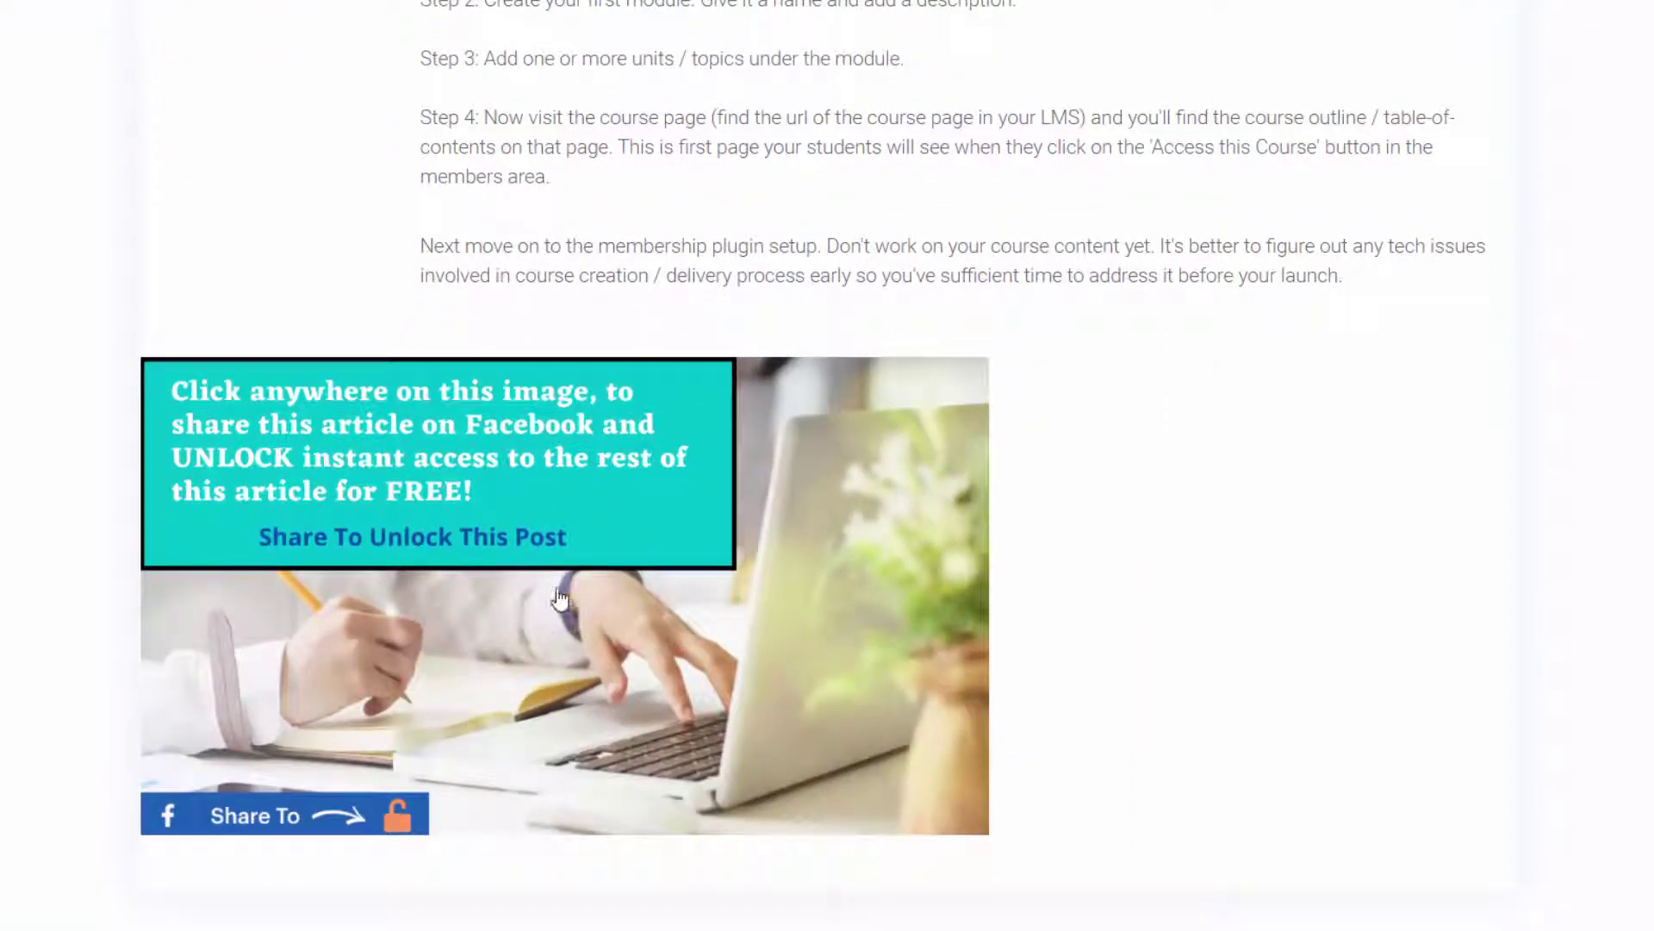
pyautogui.click(597, 544)
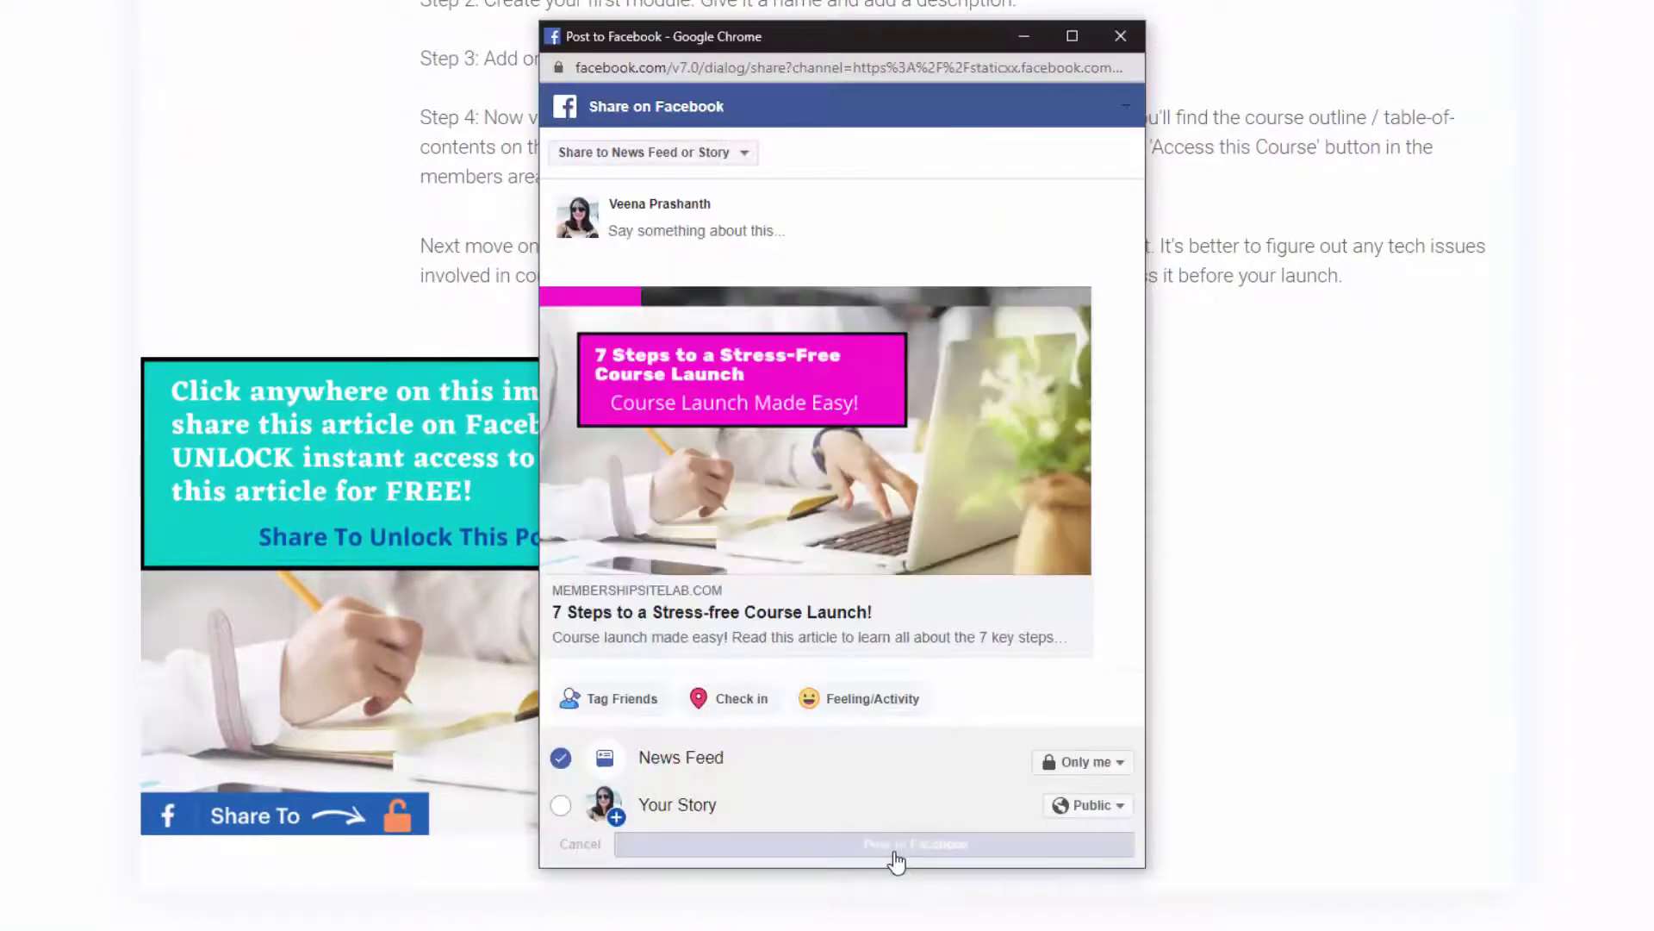
pyautogui.click(894, 860)
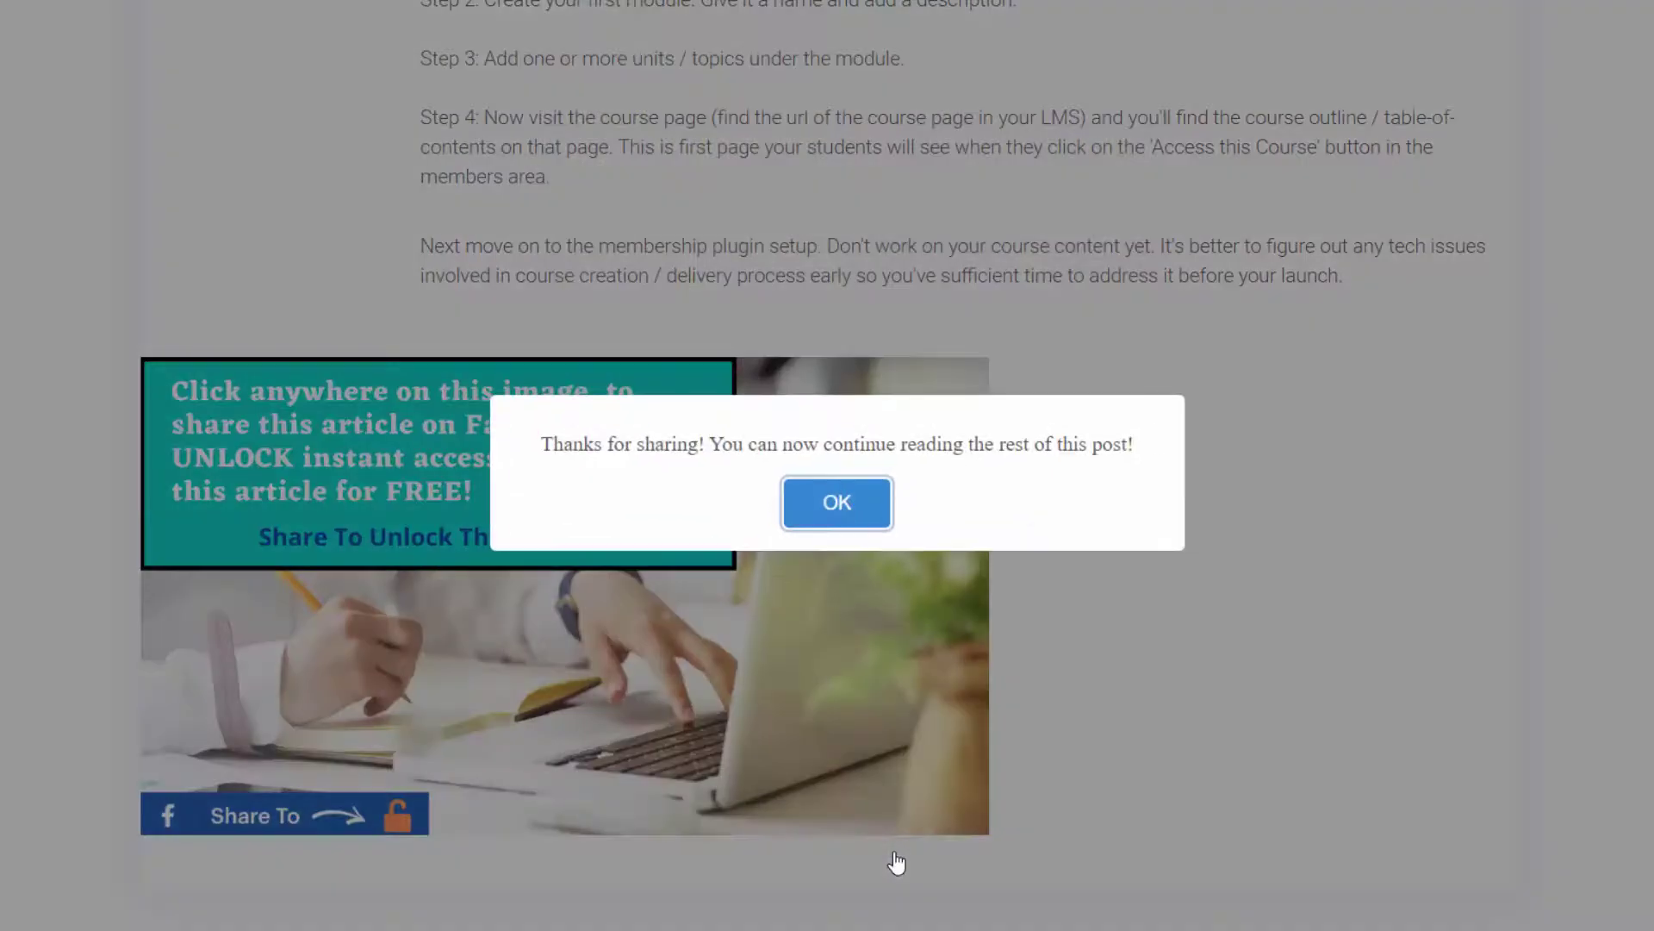
pyautogui.click(845, 508)
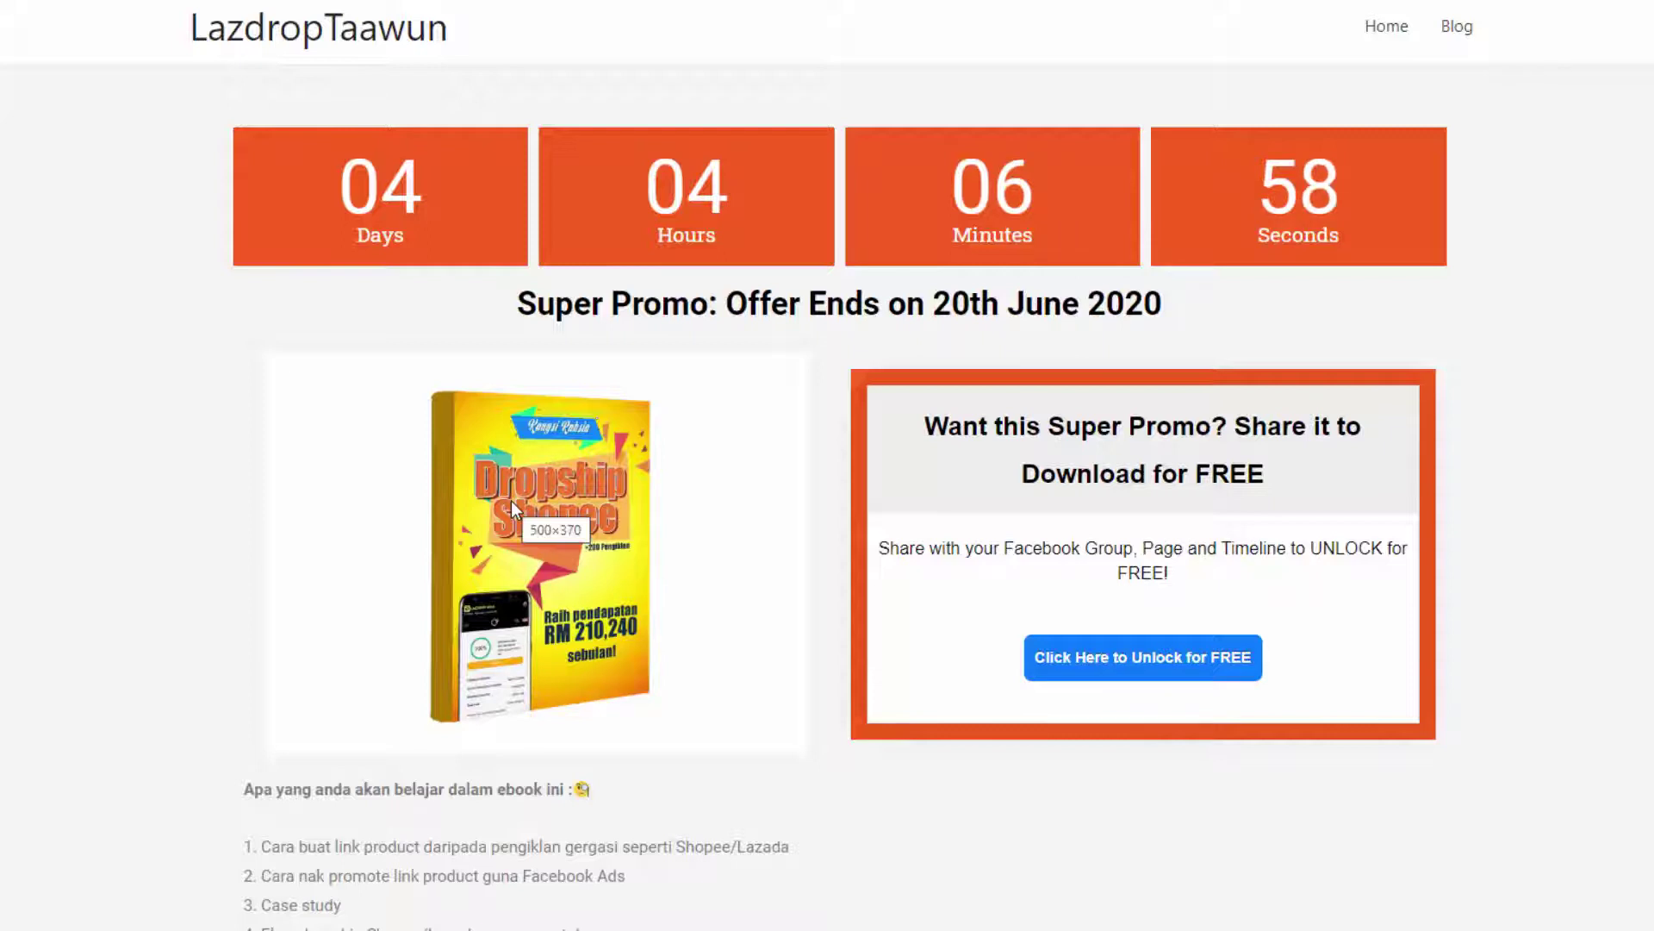
# - Share the Super Promo page on Facebook to unlock the free ebook download
pyautogui.click(1153, 668)
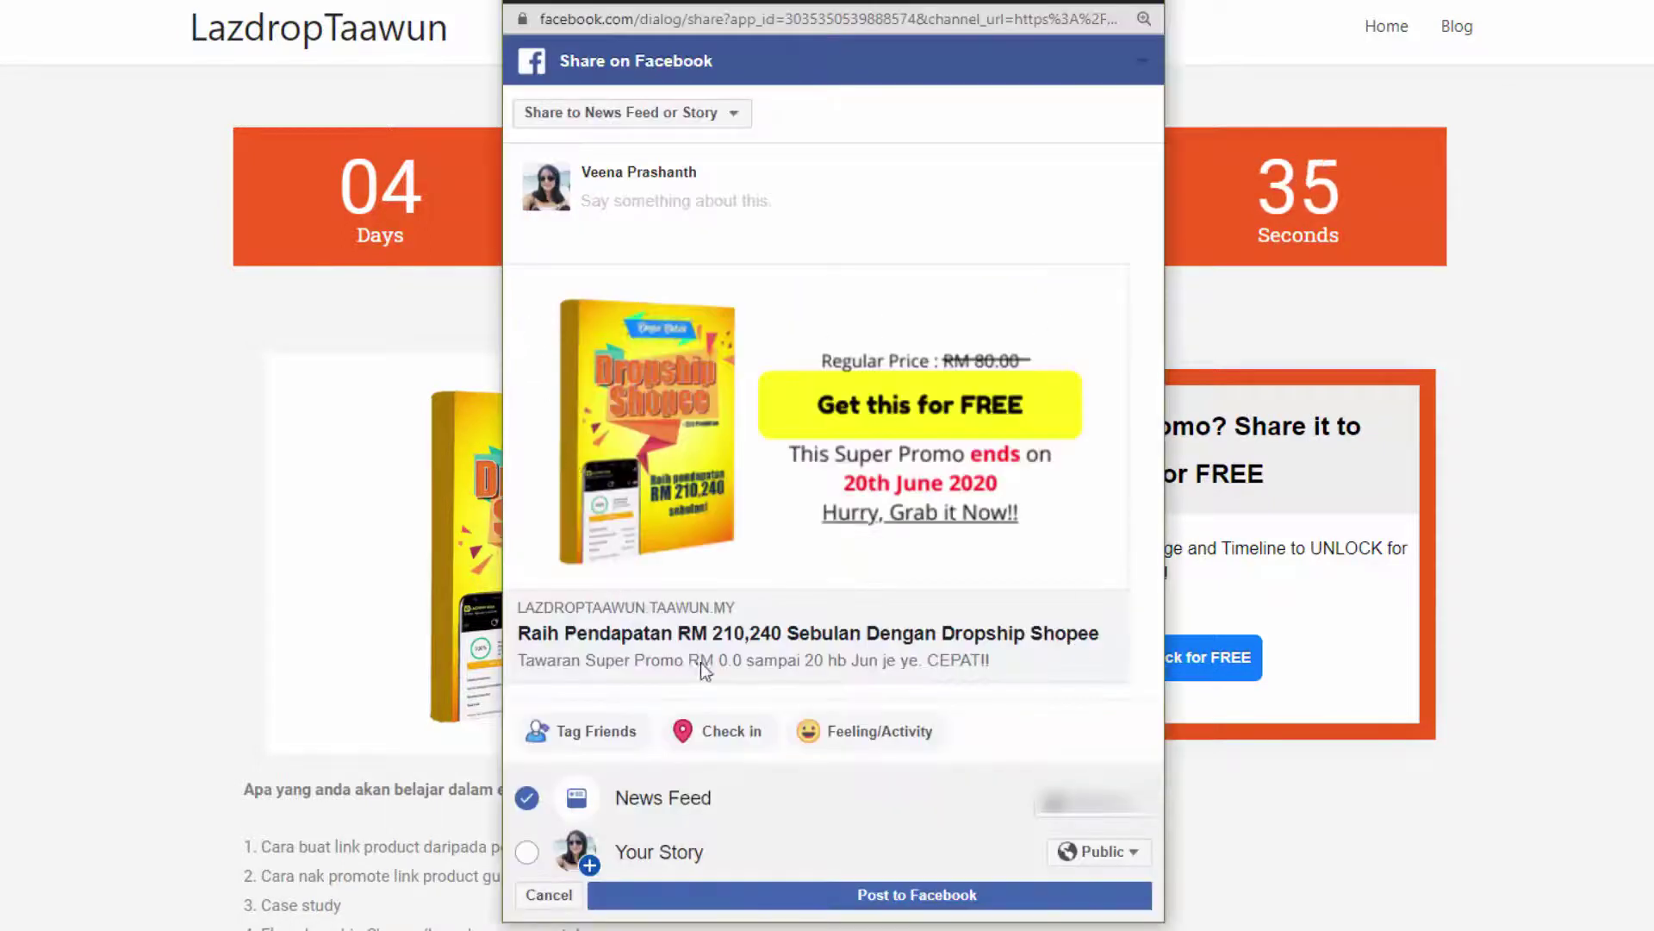
pyautogui.click(905, 902)
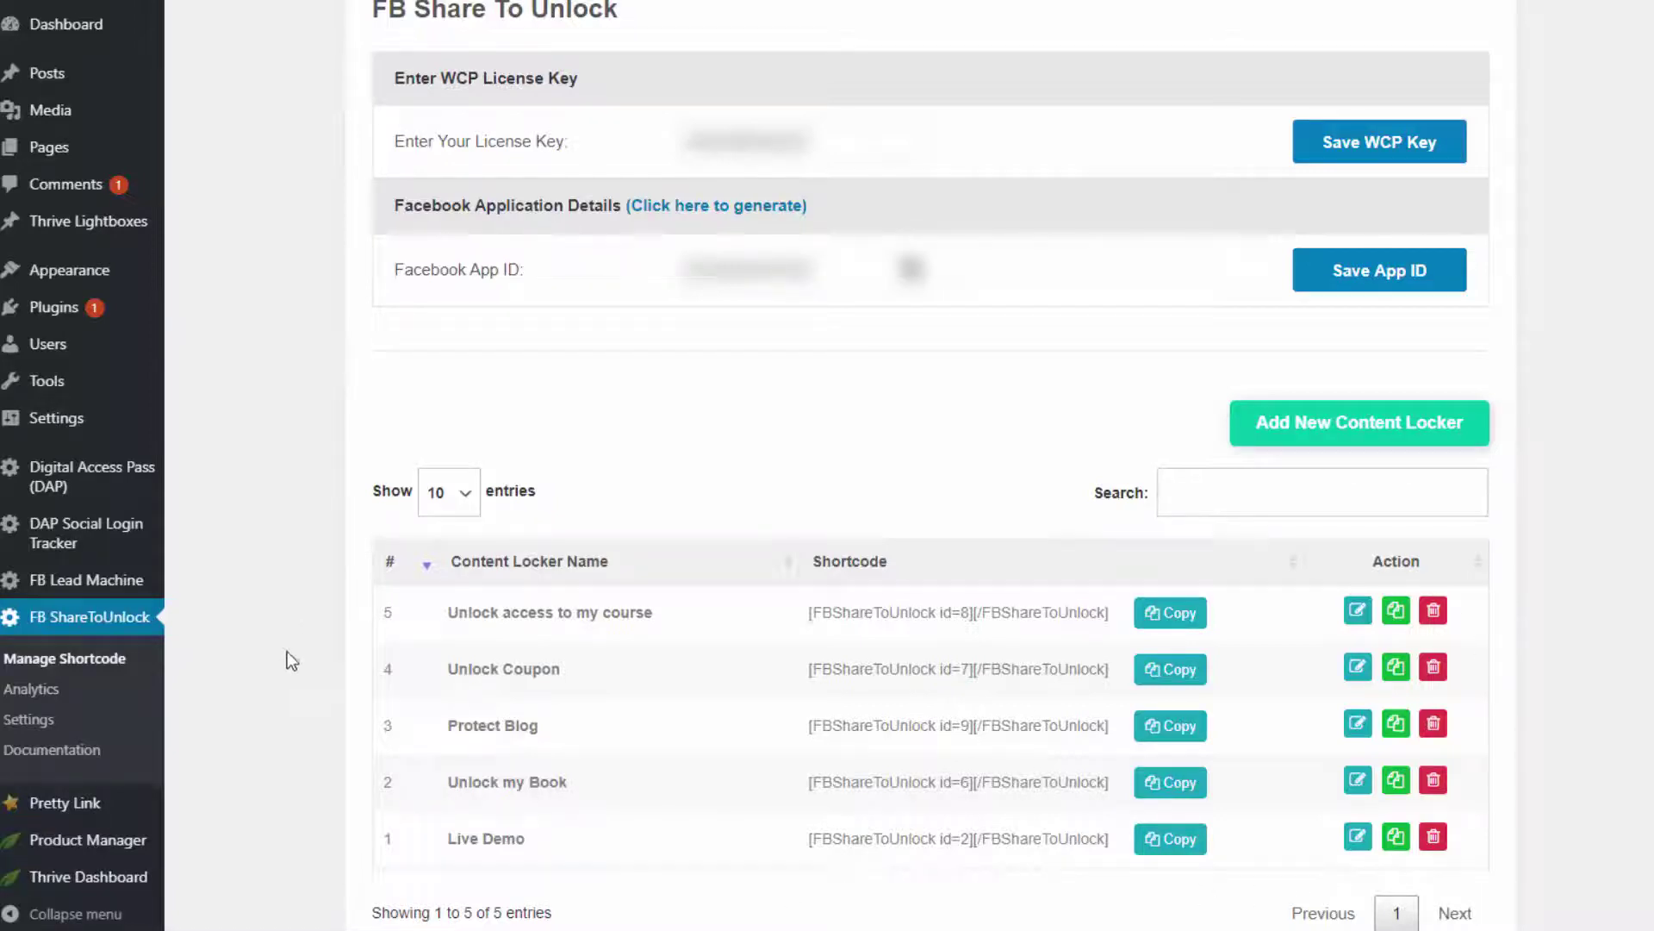
# - Open the "Unlock my Book" content locker for editing from the list of content lockers
pyautogui.click(1372, 424)
pyautogui.tripleClick(477, 797)
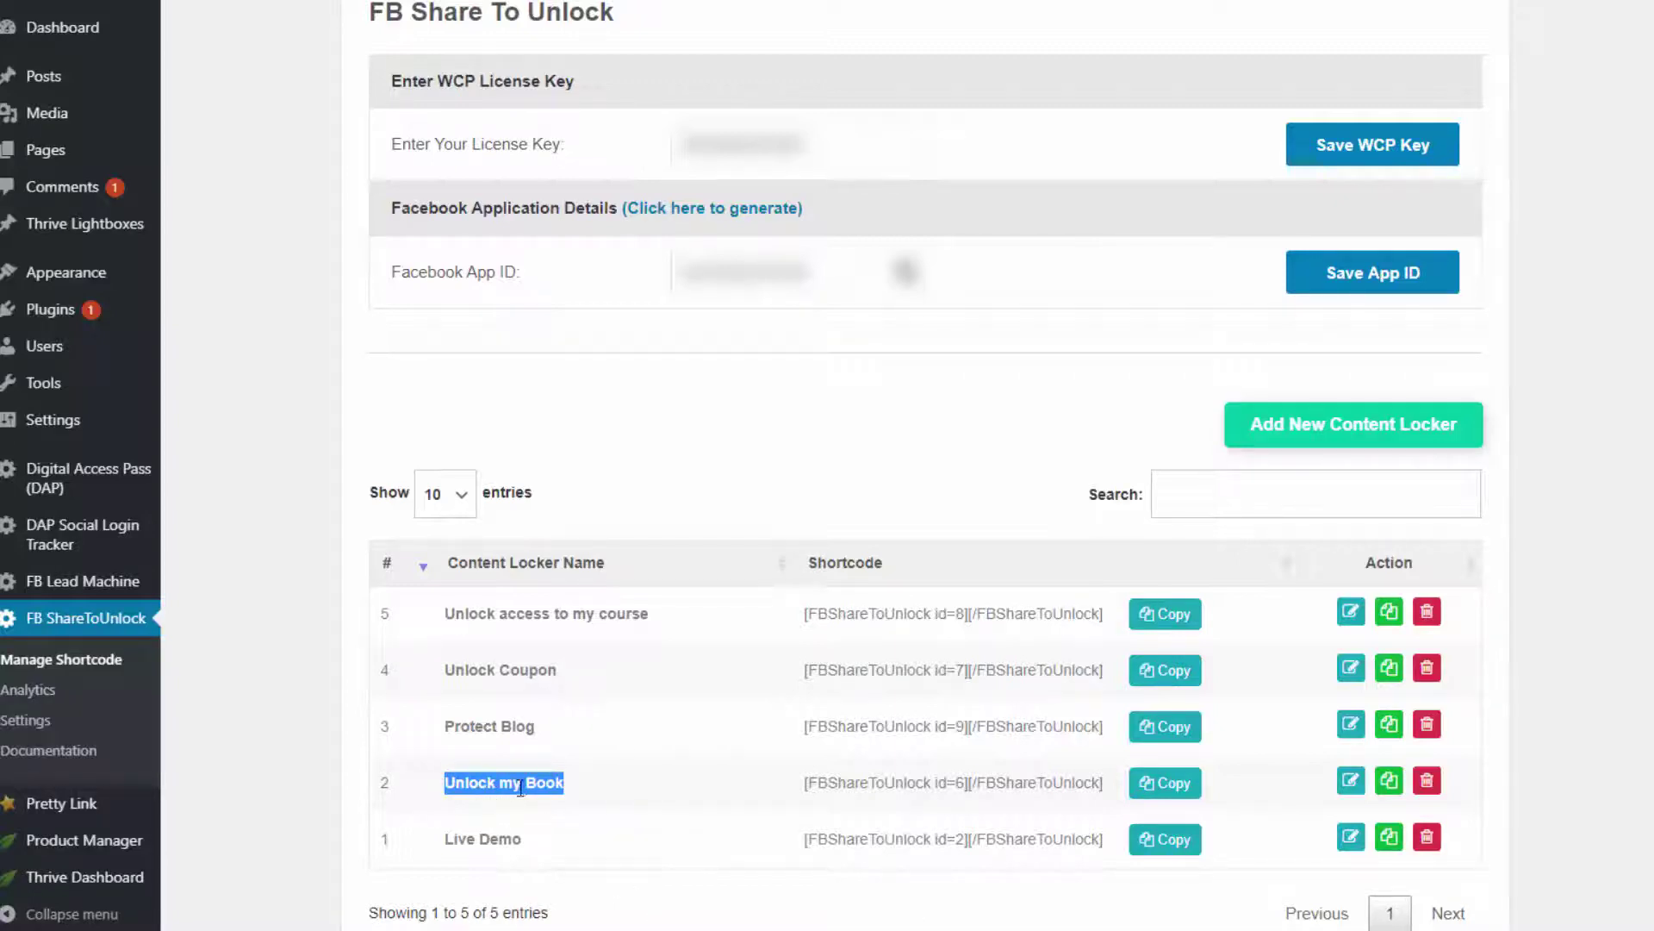
pyautogui.click(1351, 782)
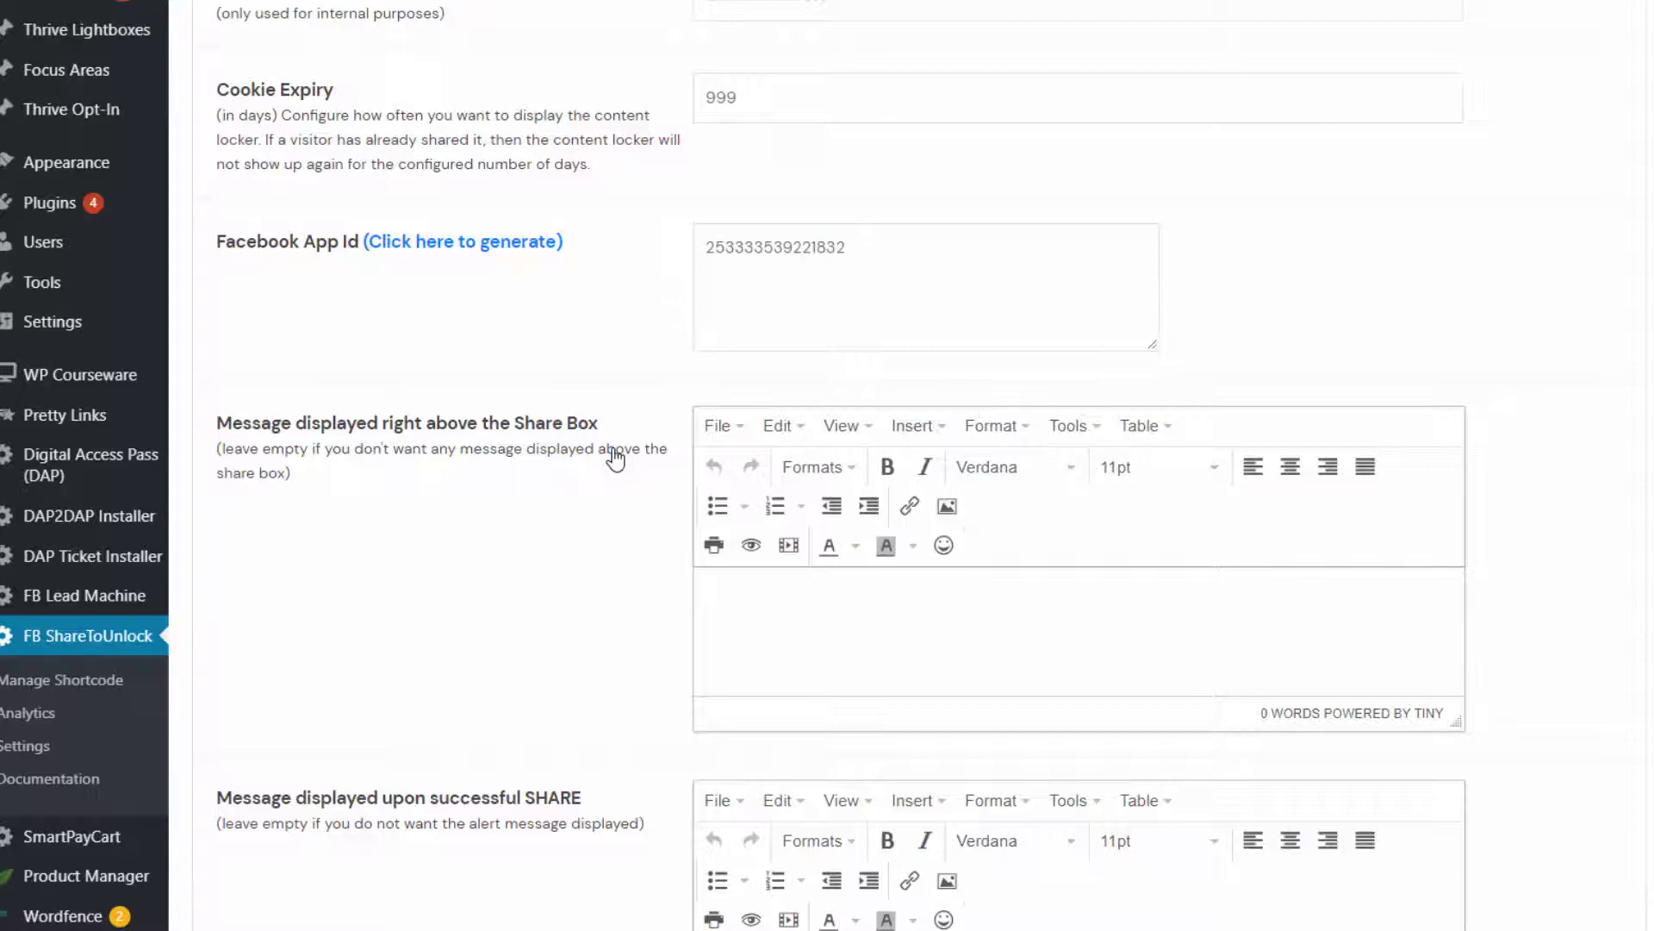
# - Review the locker's general settings and Facebook share dialog settings, and proceed to the sharebox template selection
pyautogui.scroll(-4, 615, 459)
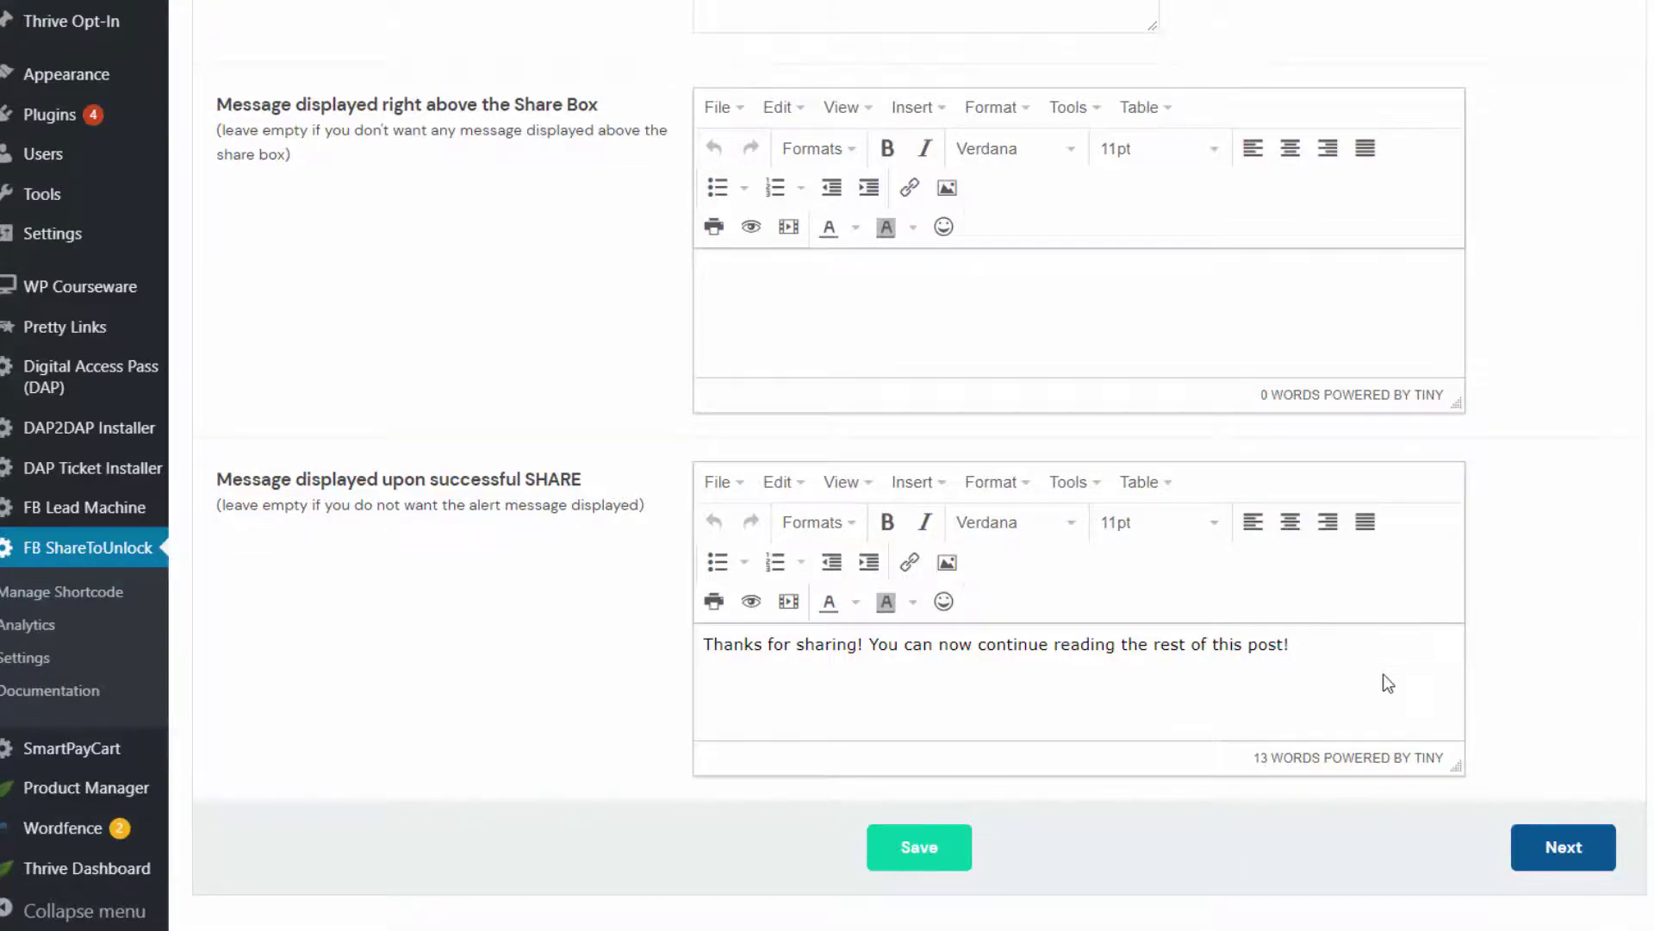
pyautogui.click(1566, 846)
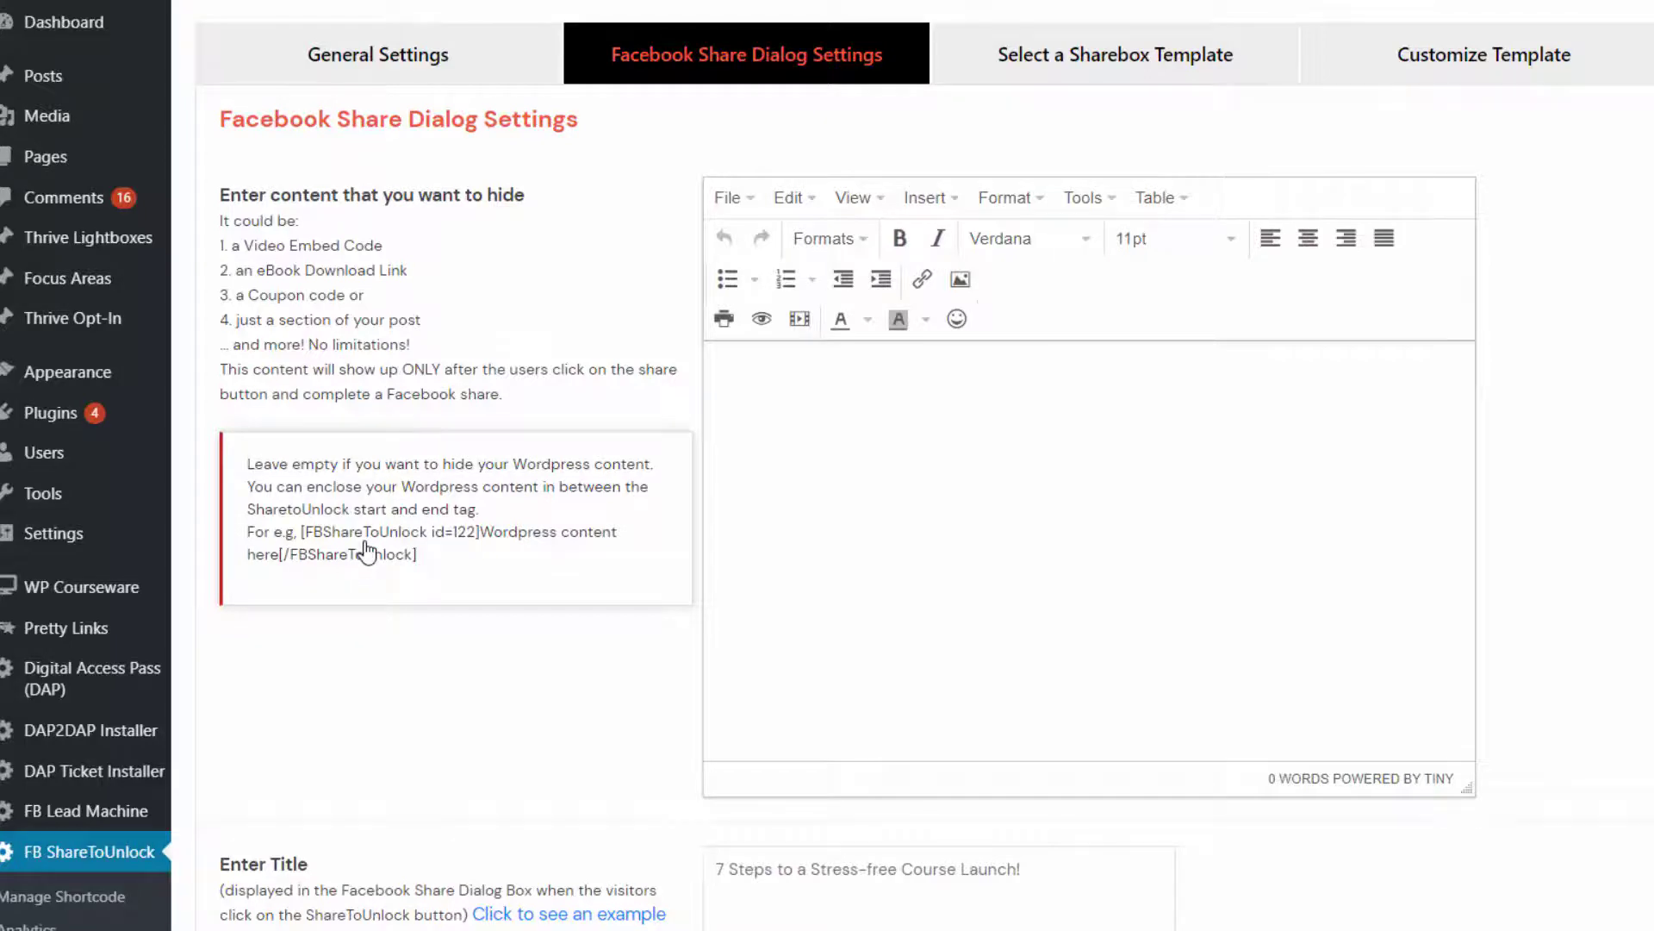
pyautogui.scroll(-5, 366, 552)
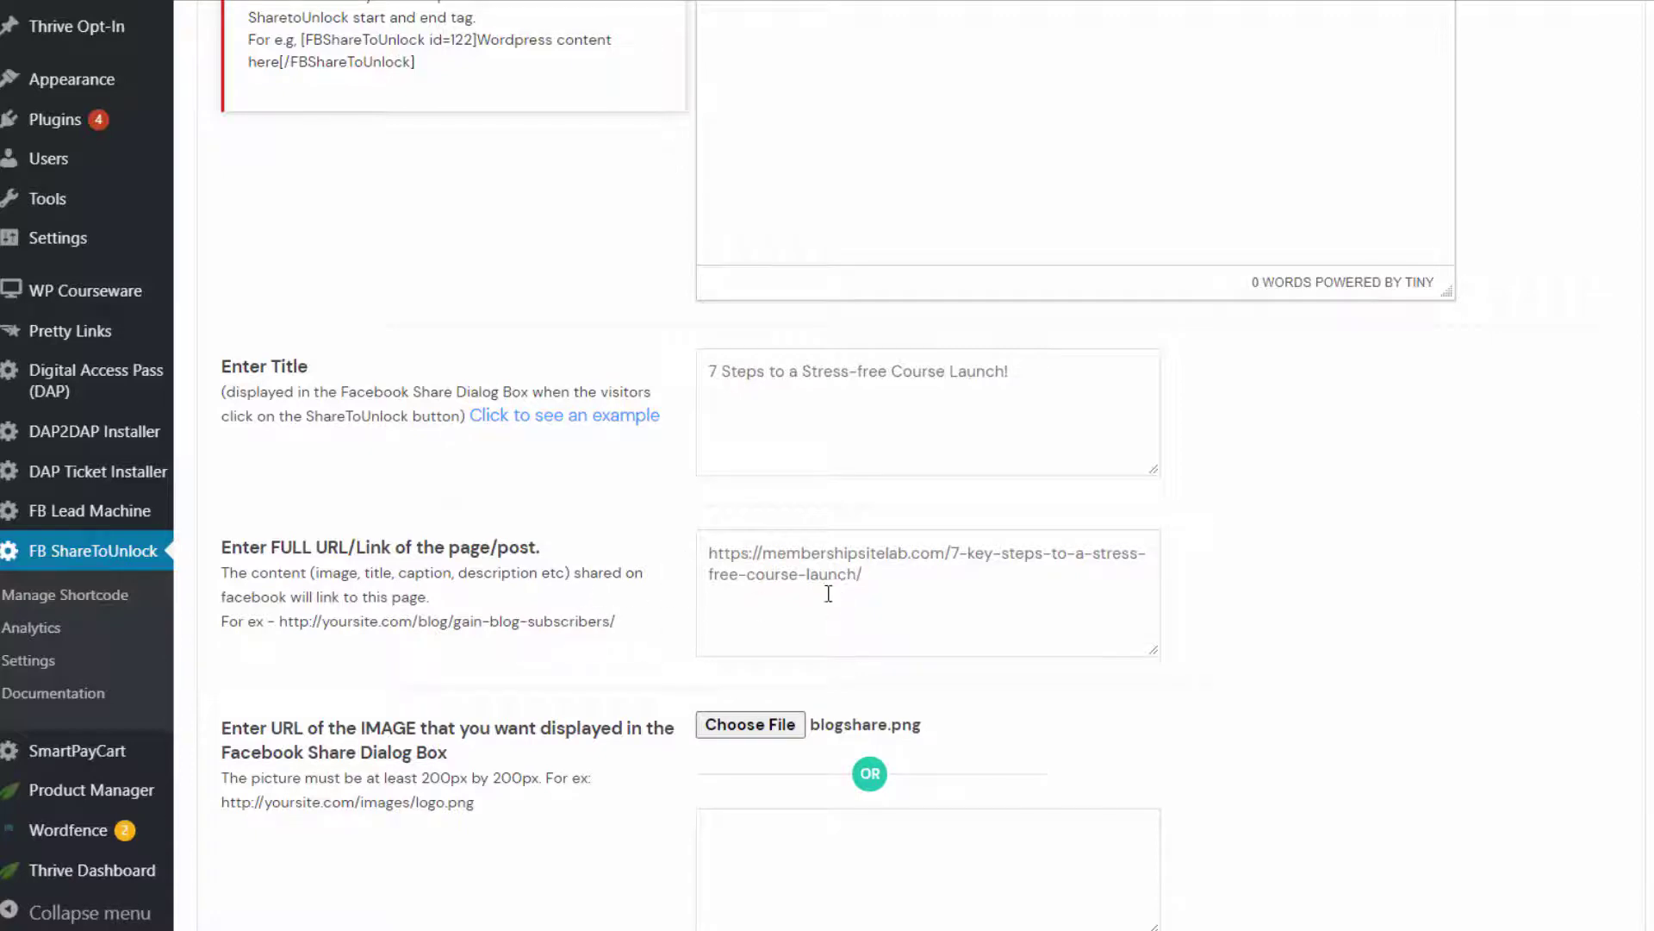
pyautogui.scroll(-3, 821, 591)
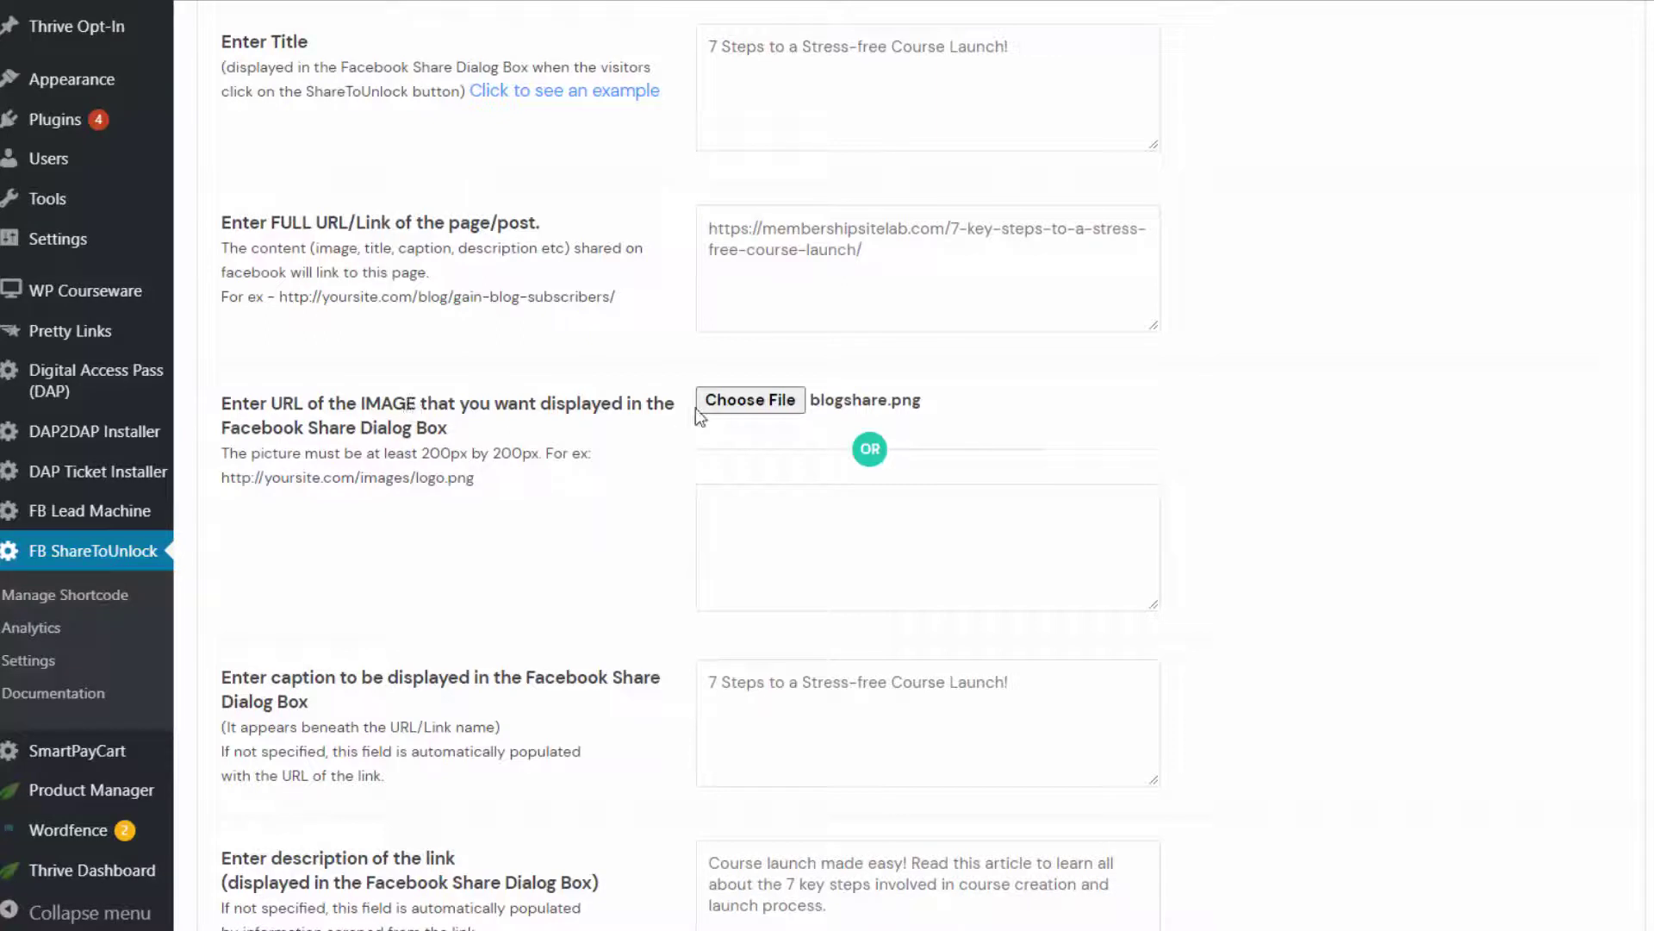
pyautogui.scroll(-2, 318, 470)
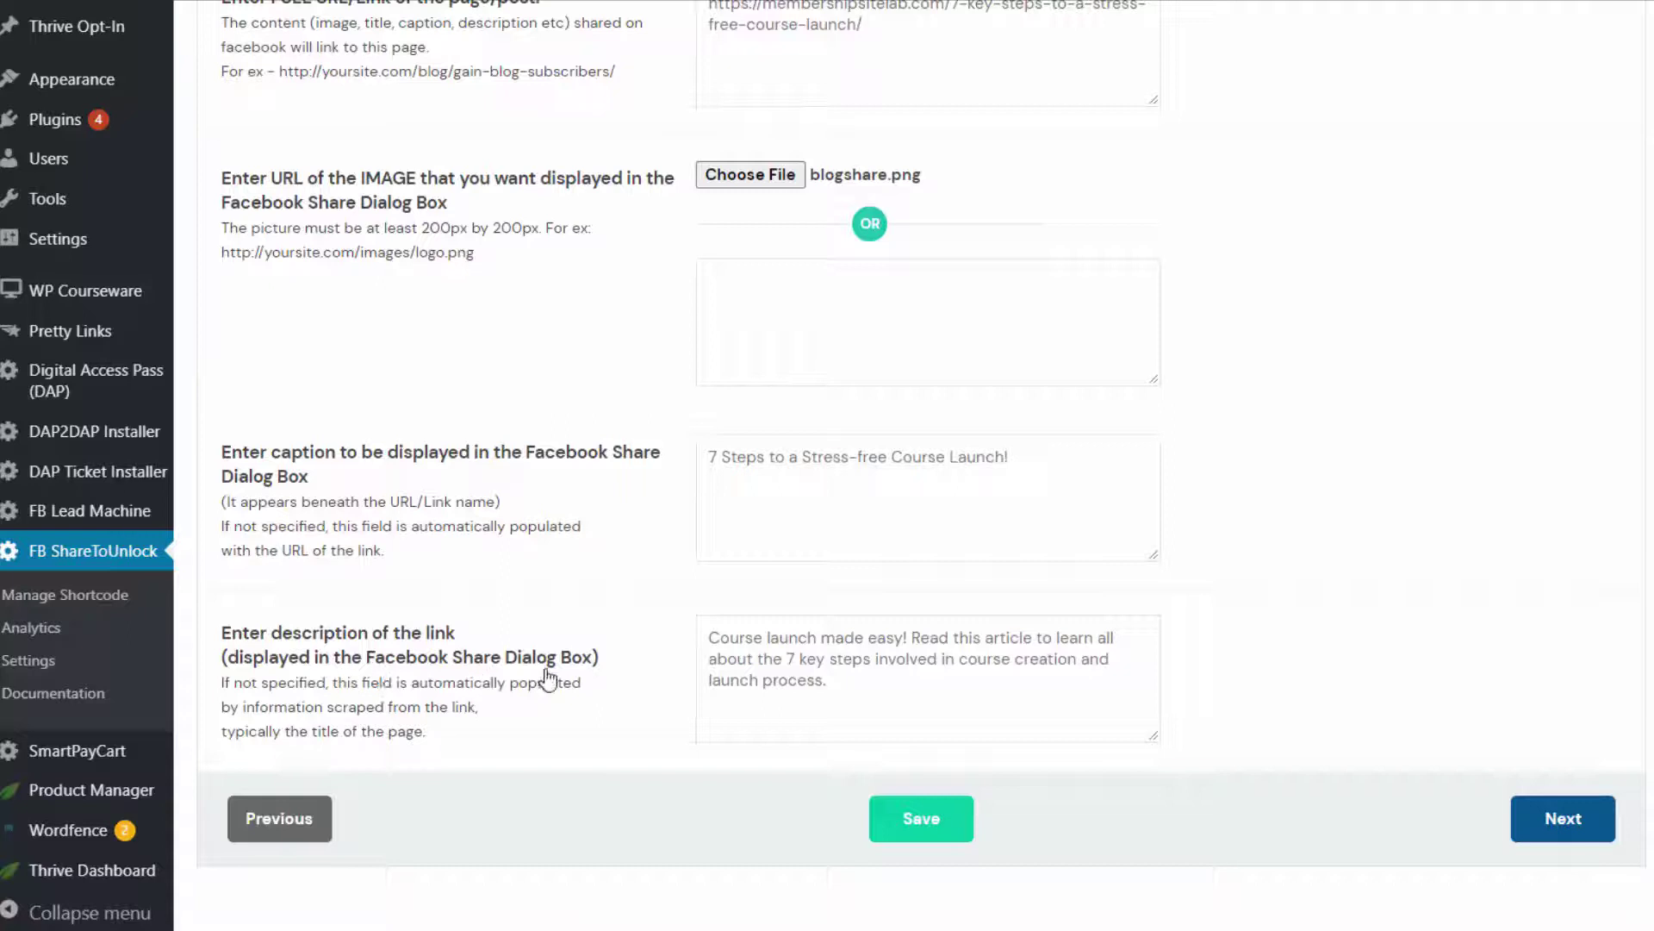
pyautogui.click(1590, 832)
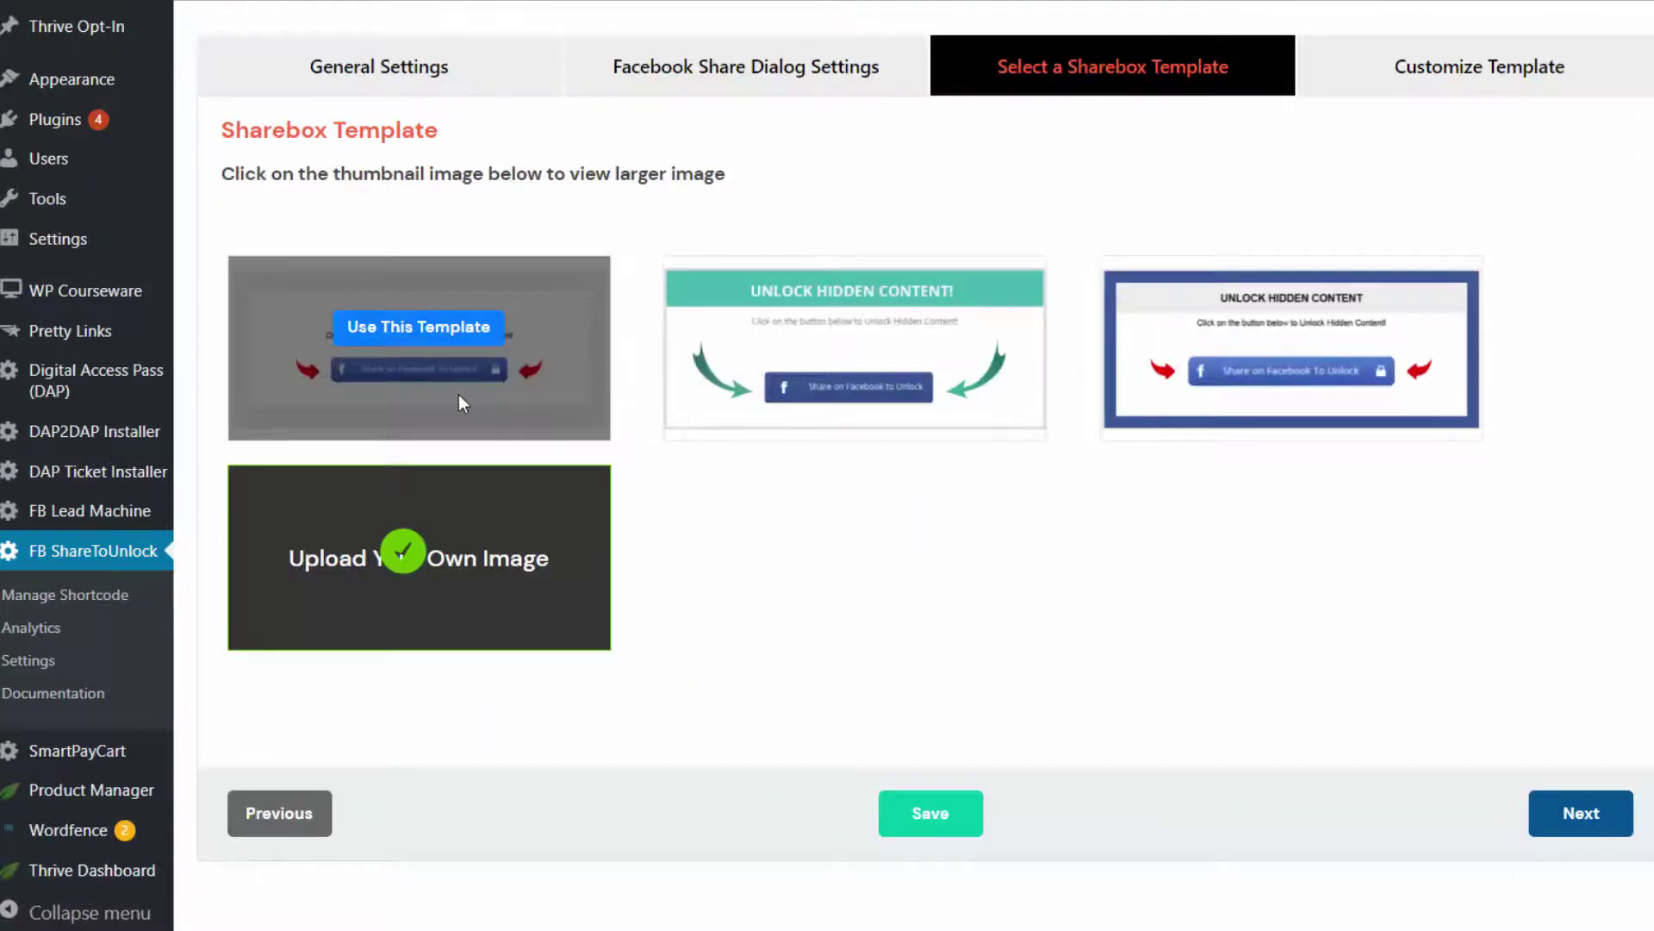
# - Compare the sharebox templates with the own-image option, and look through the blog article that uses a locker
pyautogui.moveTo(1109, 355)
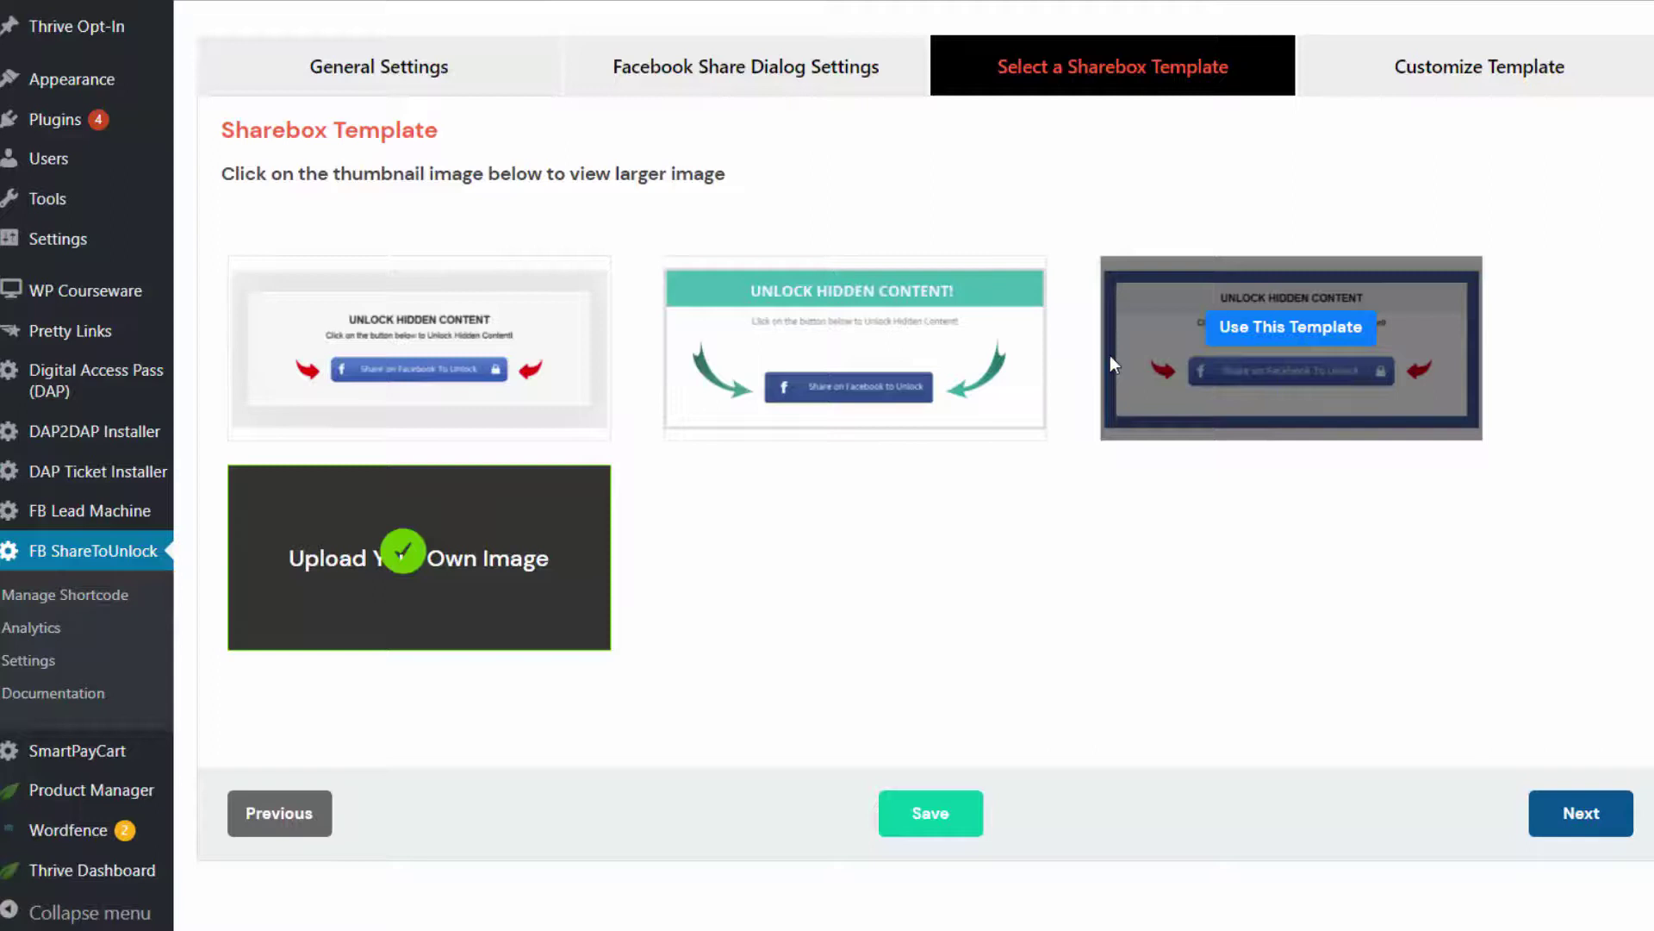
pyautogui.moveTo(311, 526)
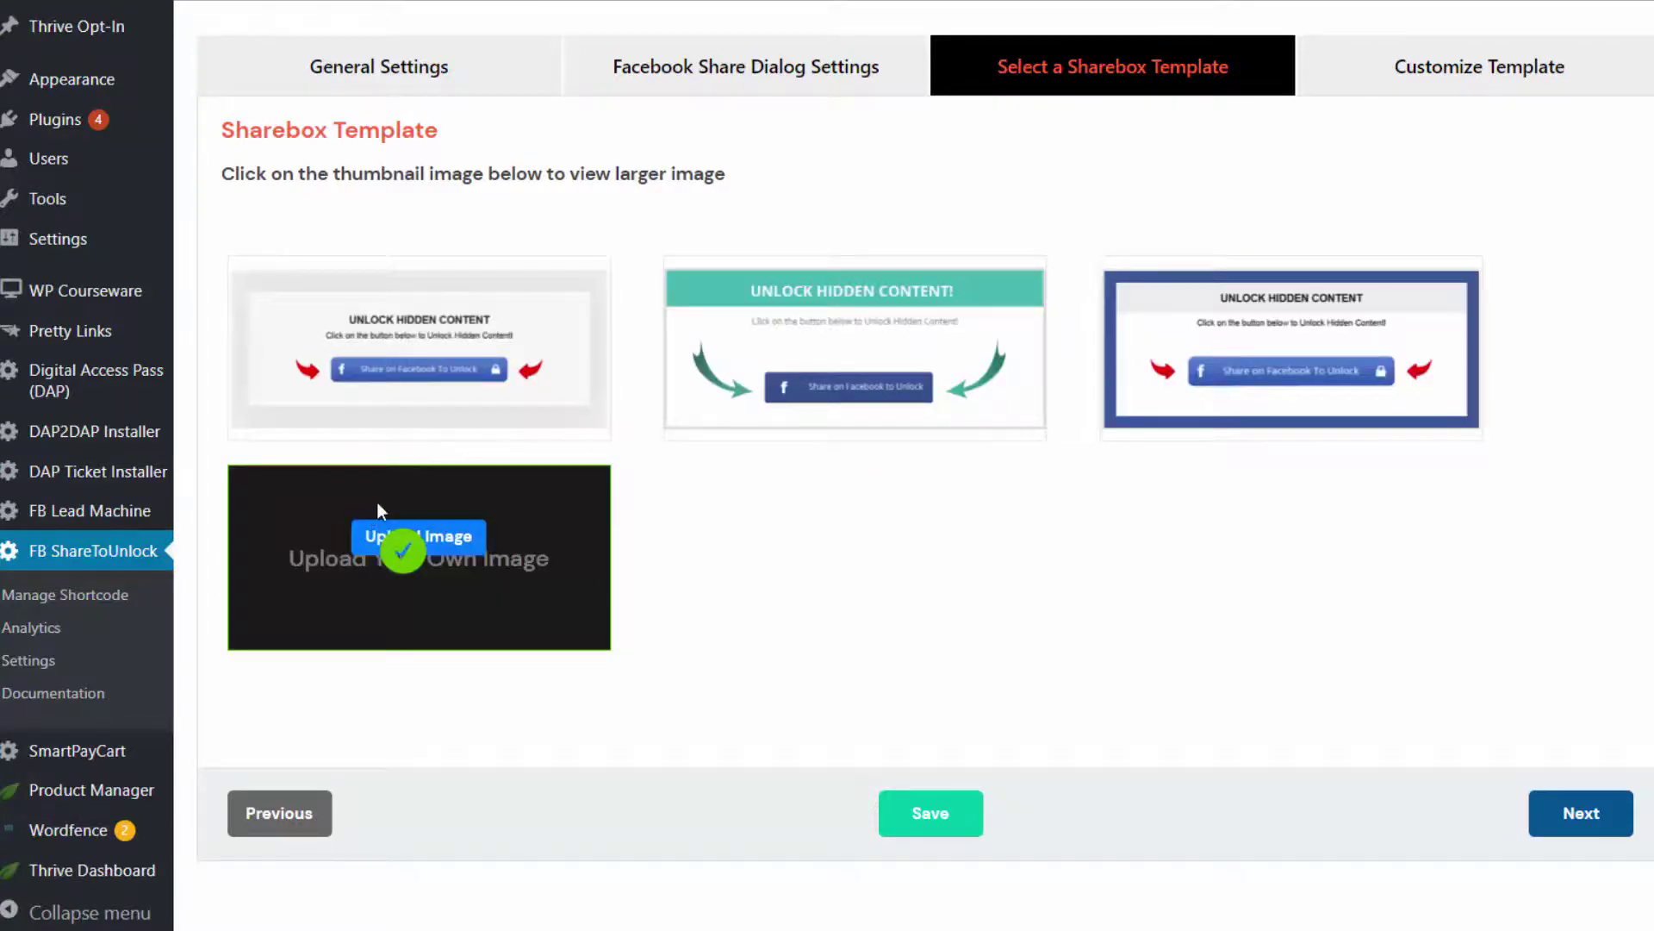
pyautogui.moveTo(1269, 375)
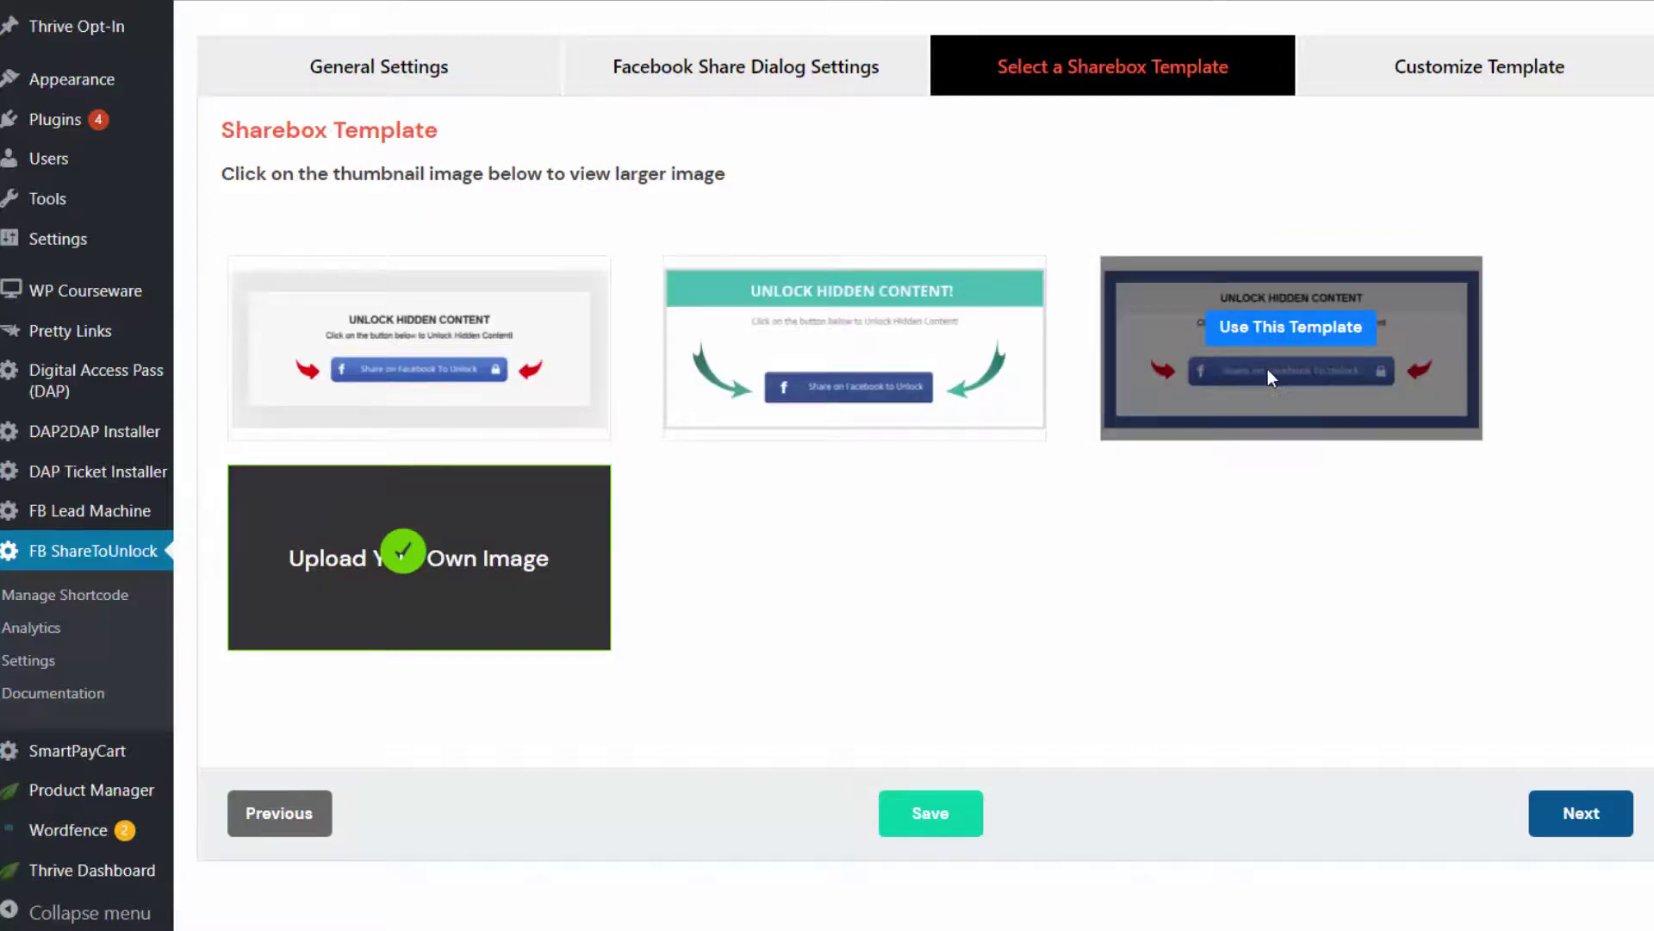
pyautogui.moveTo(417, 560)
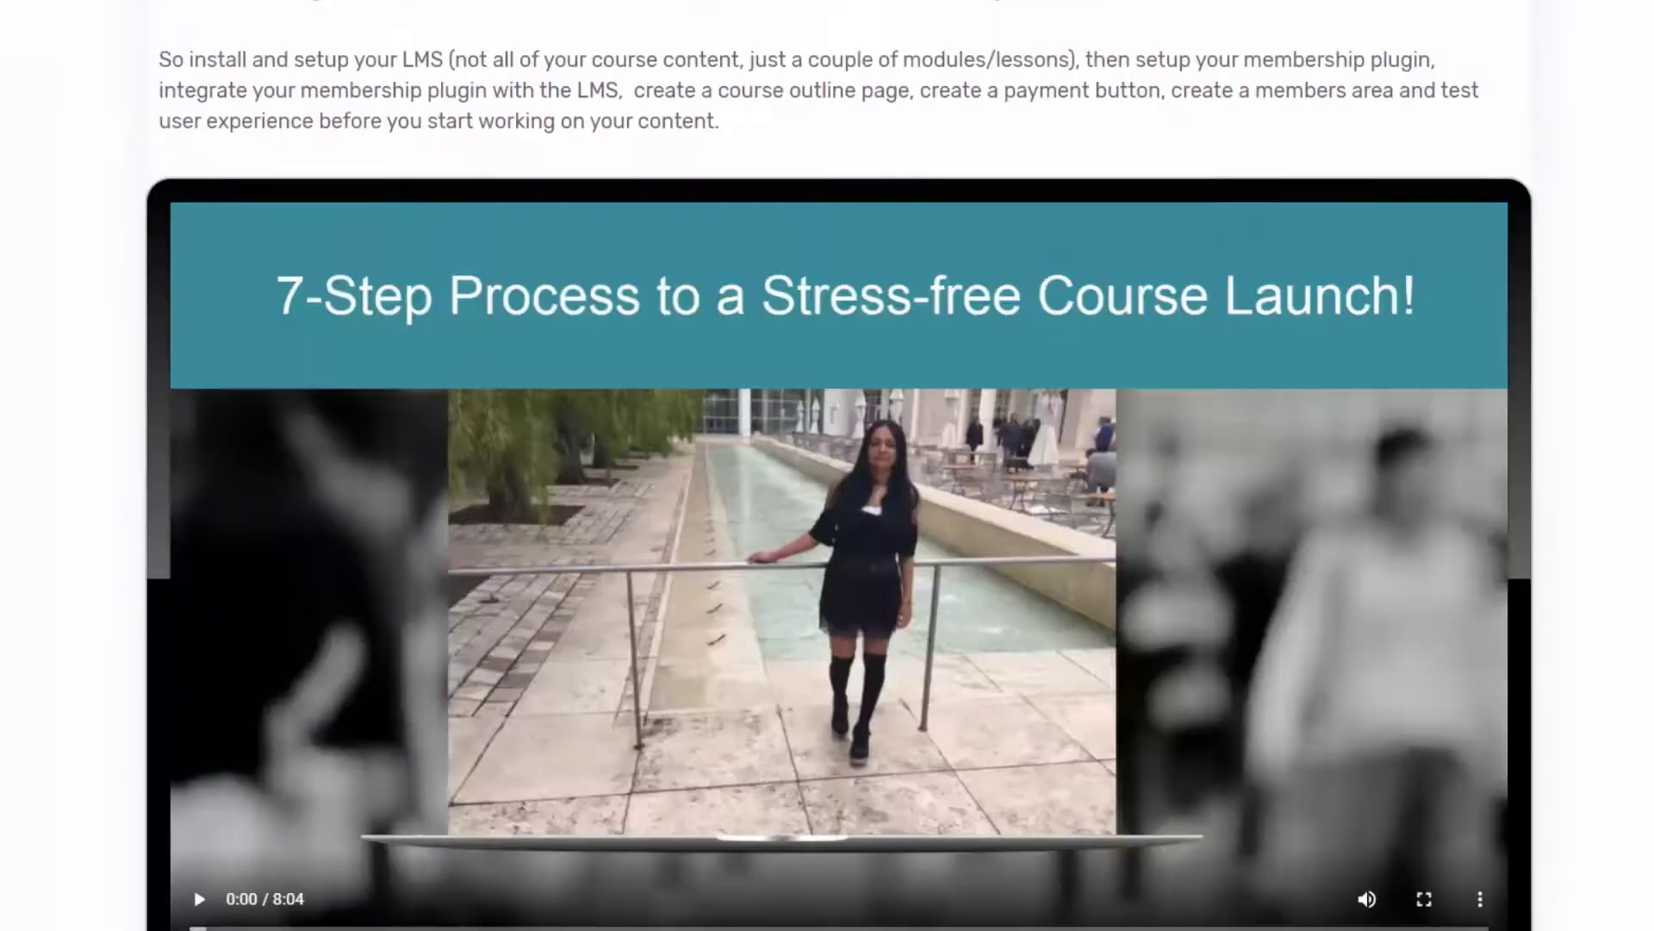
pyautogui.scroll(-20, 827, 465)
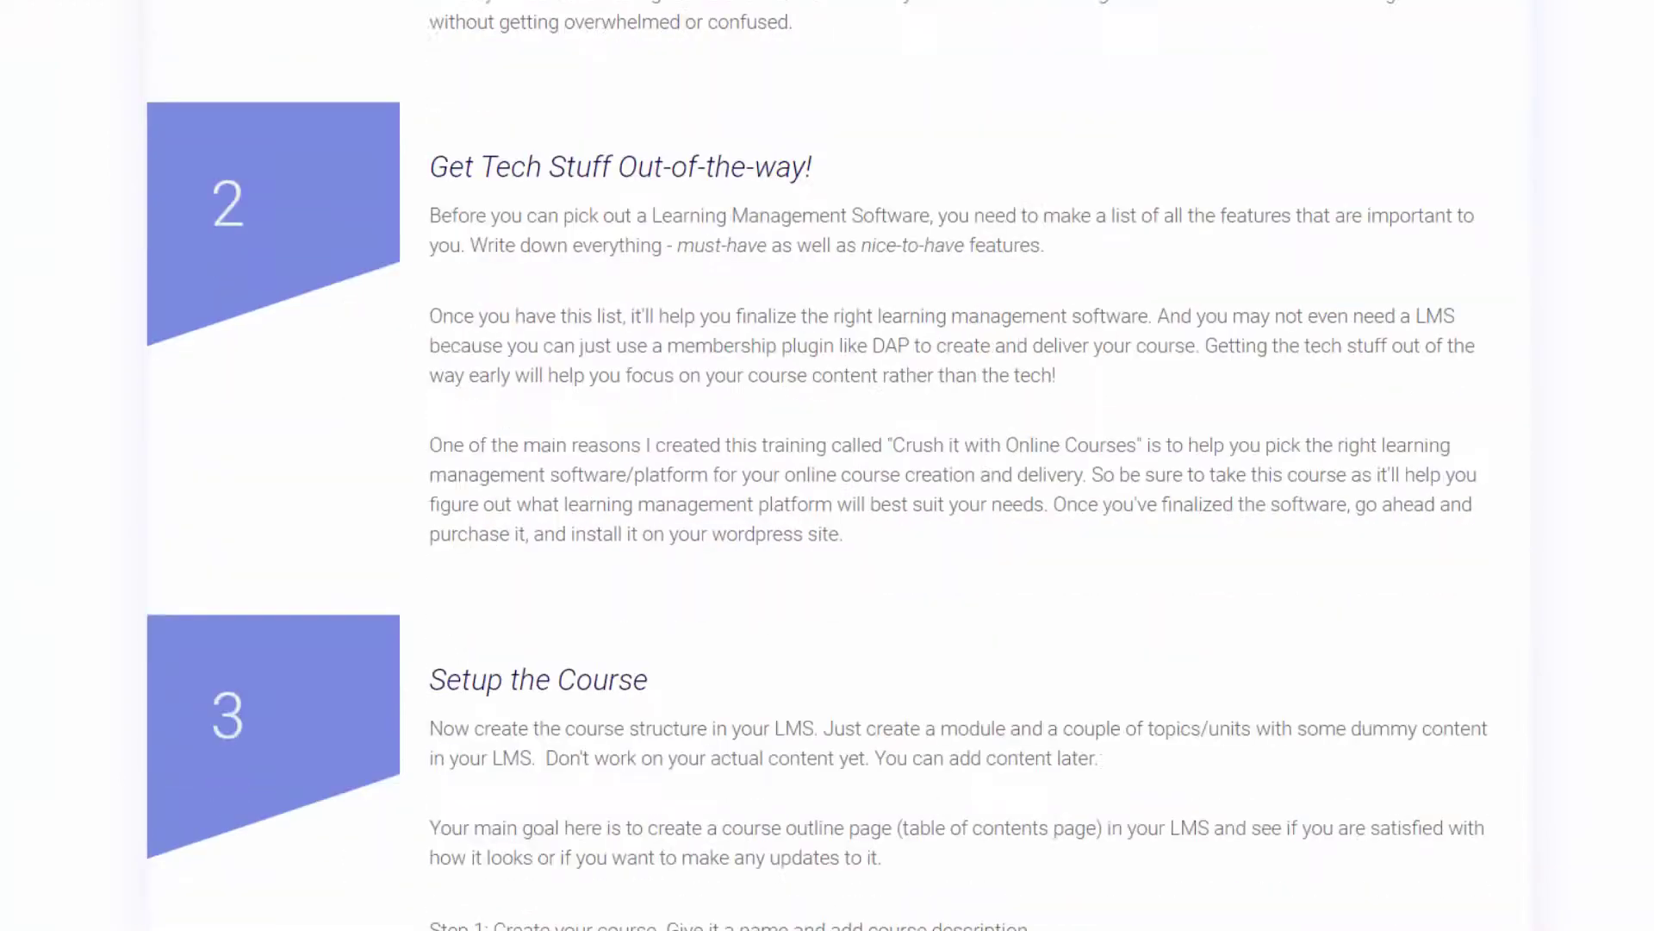
pyautogui.scroll(-5, 1282, 473)
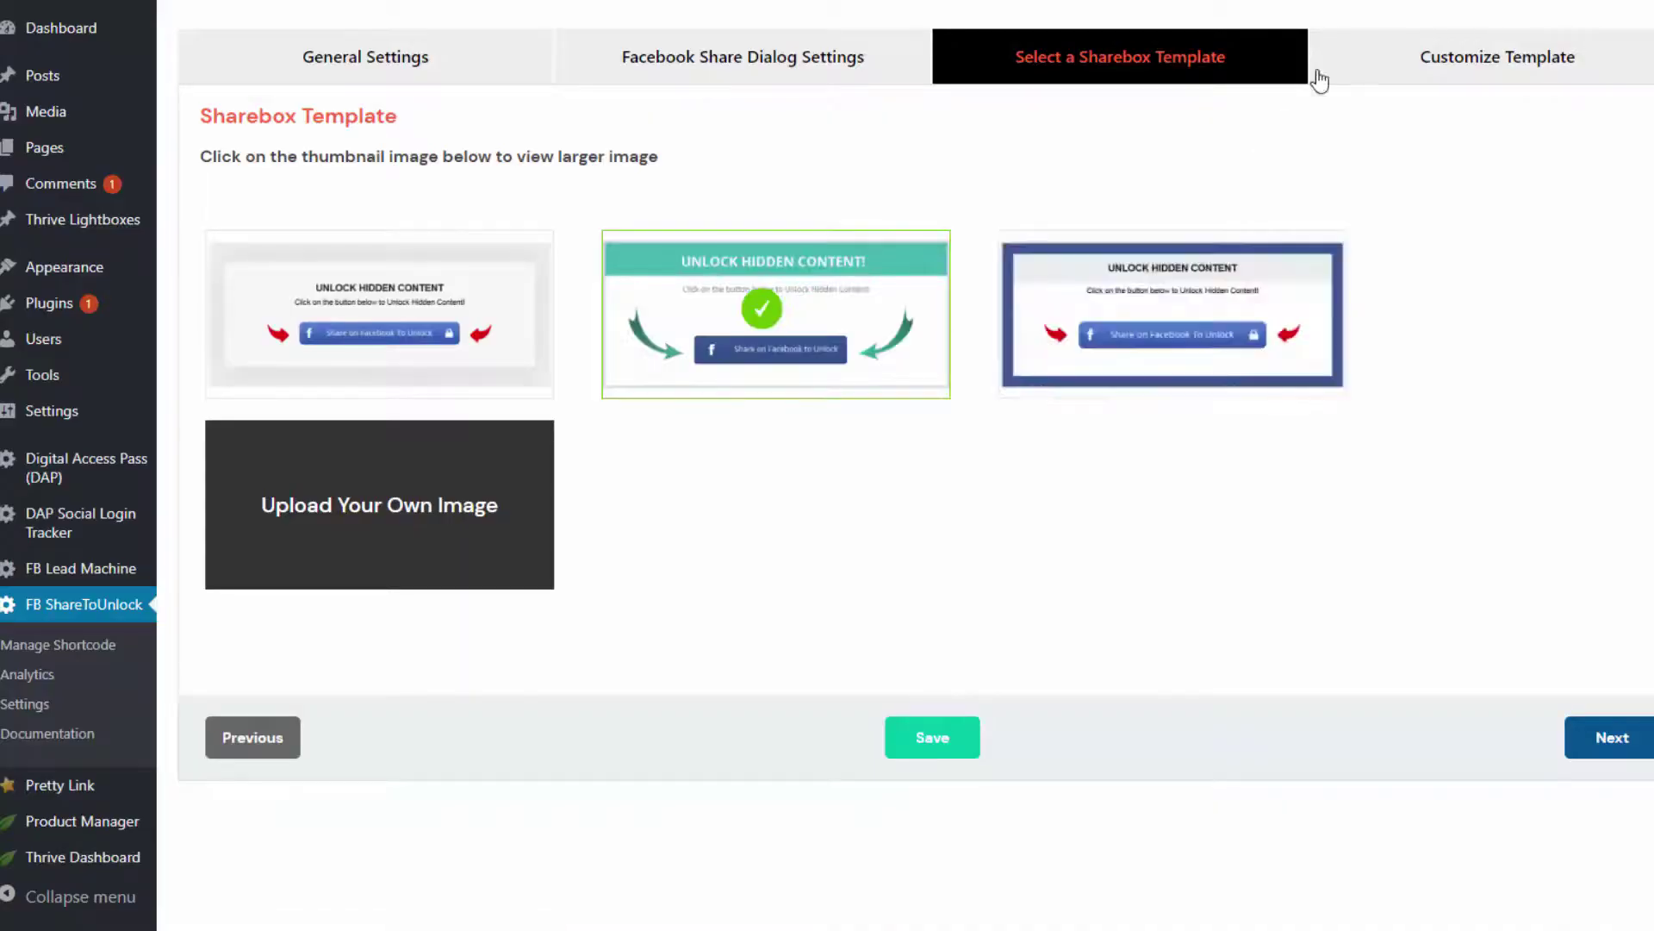
# - Open the template customization and inspect the inline editing of the share box's heading and subheading text
pyautogui.click(1447, 79)
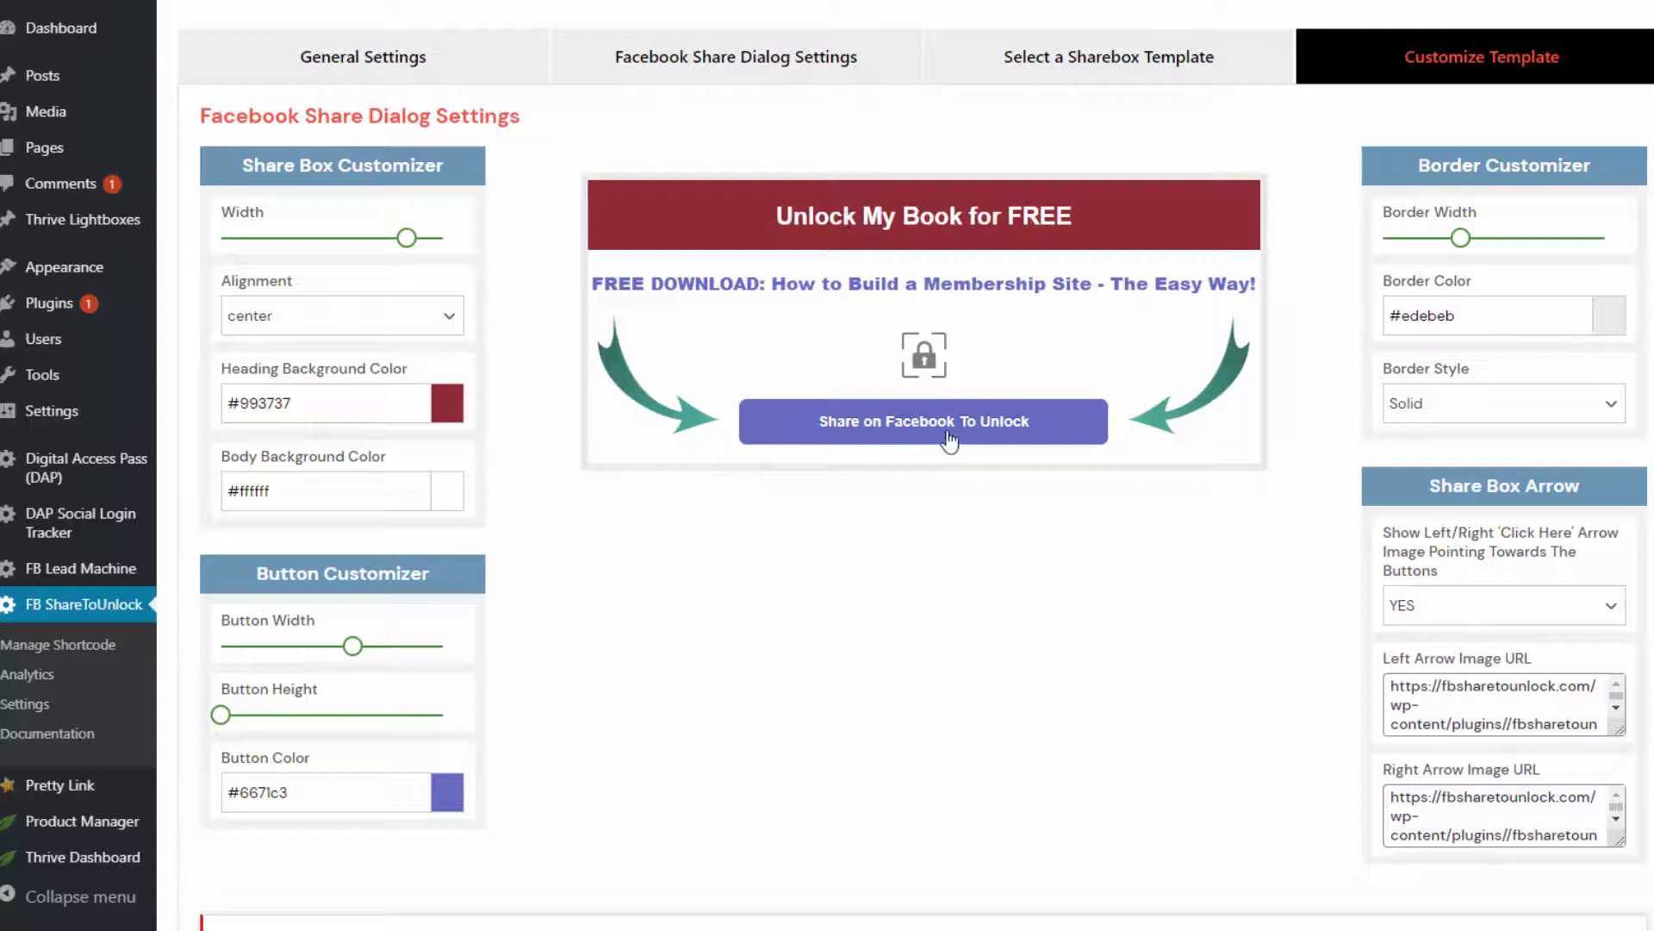
pyautogui.click(844, 215)
pyautogui.click(825, 282)
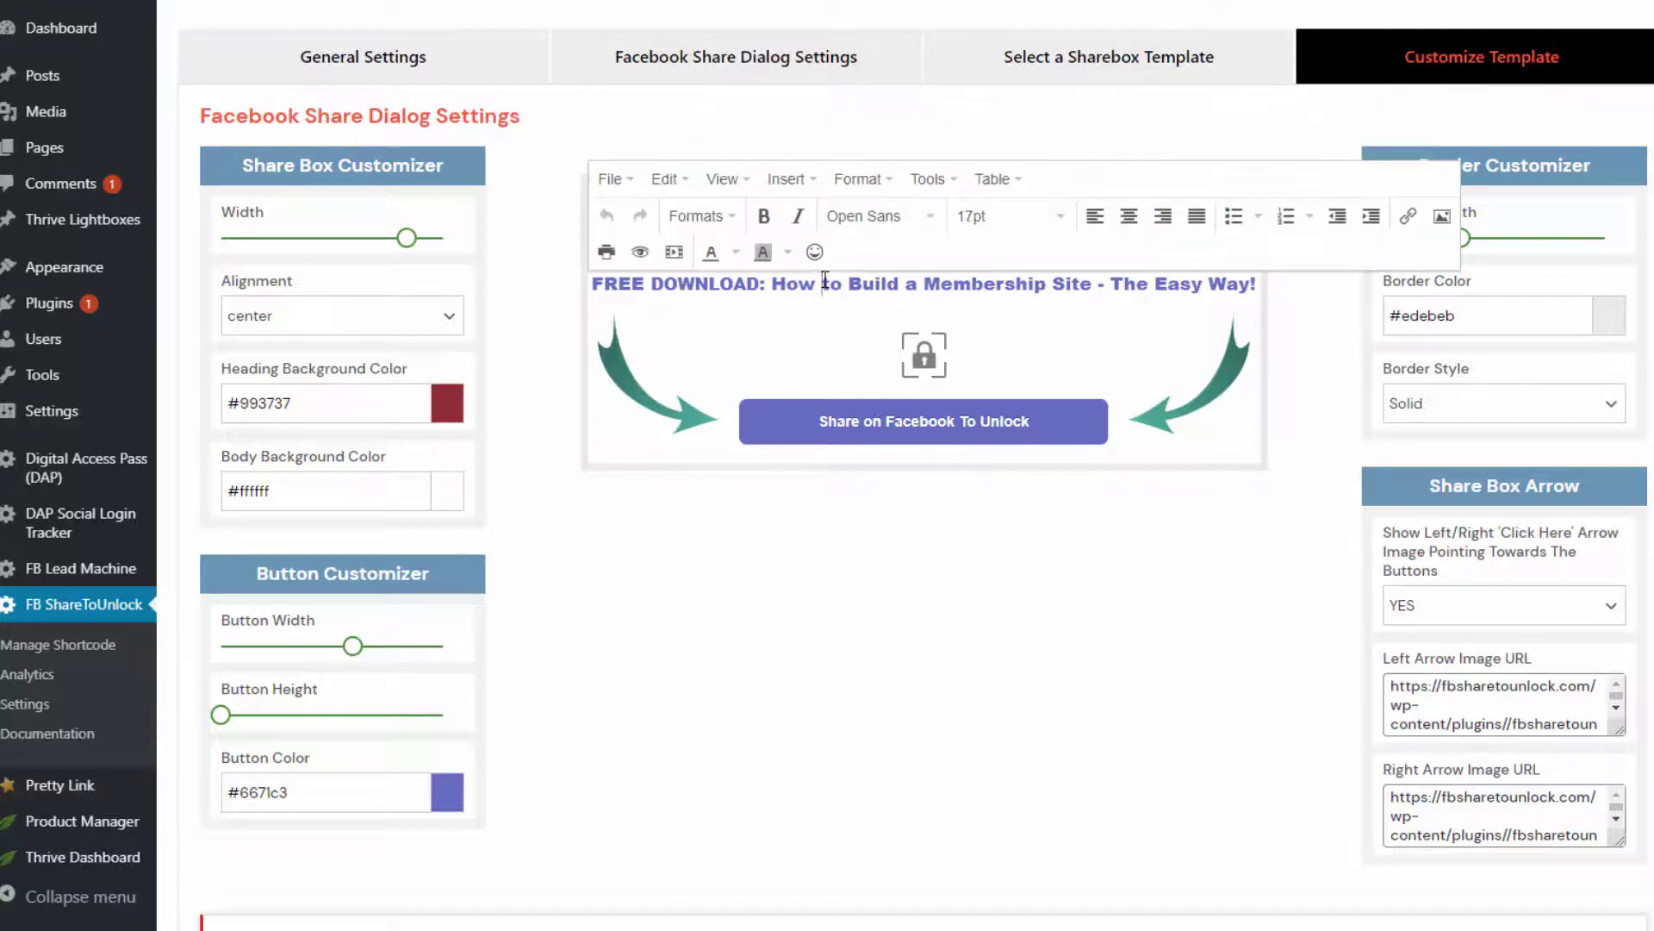
pyautogui.click(758, 511)
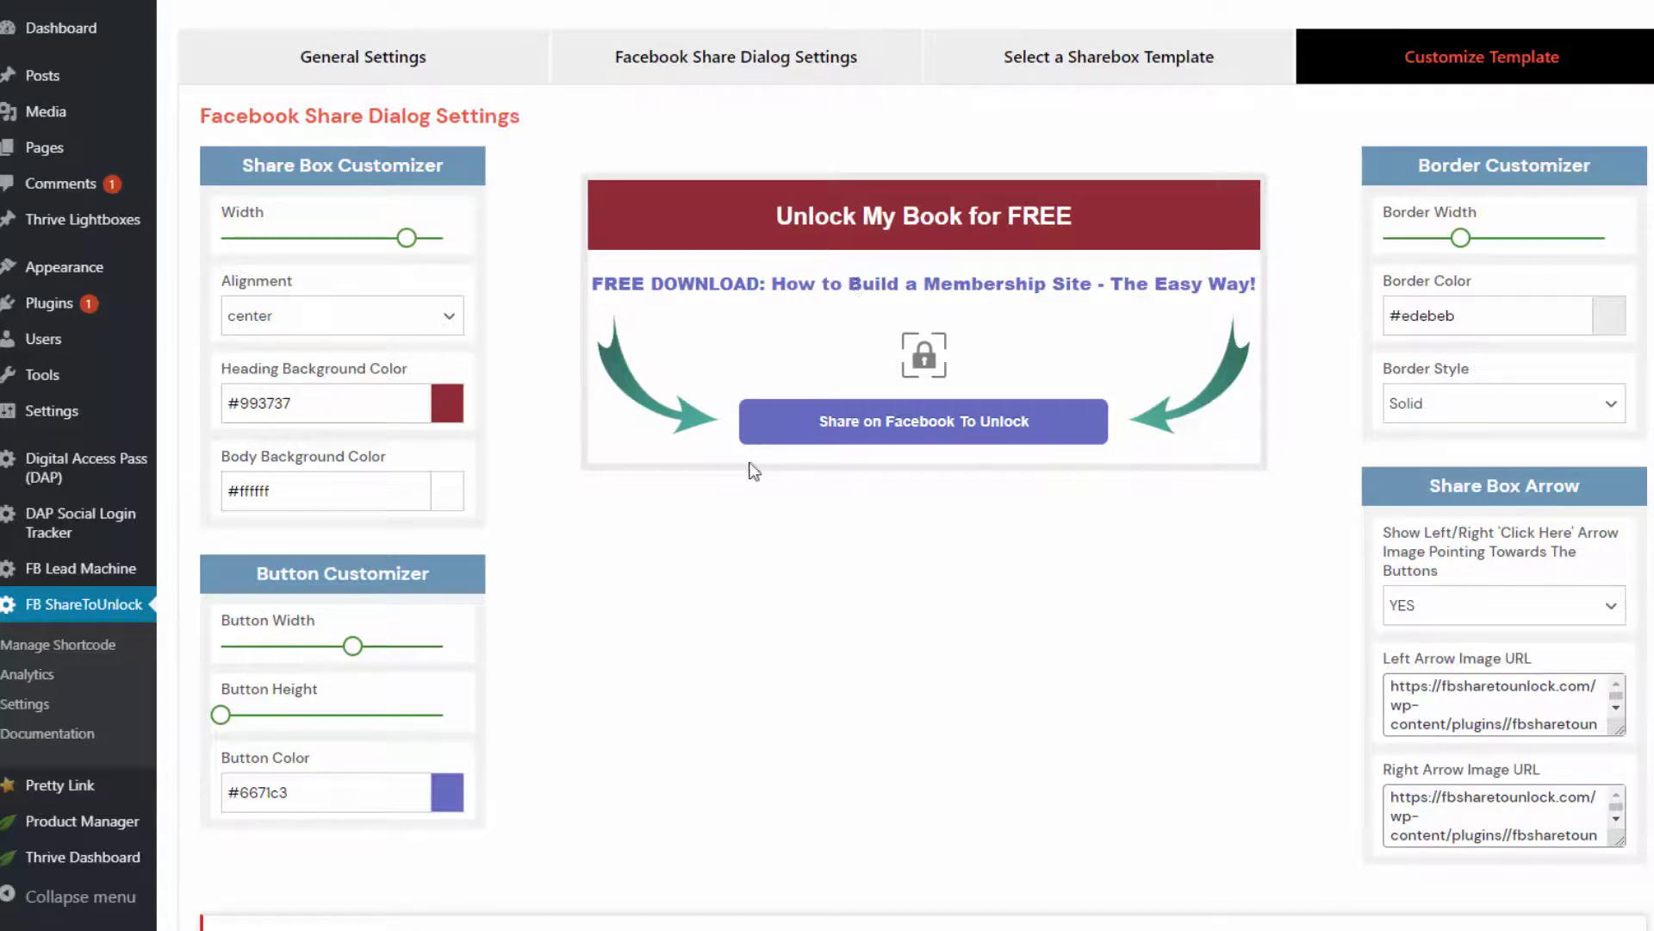
# - Reduce the share box width and set its heading background color to #de3c3c
pyautogui.moveTo(406, 237); pyautogui.dragTo(323, 239)
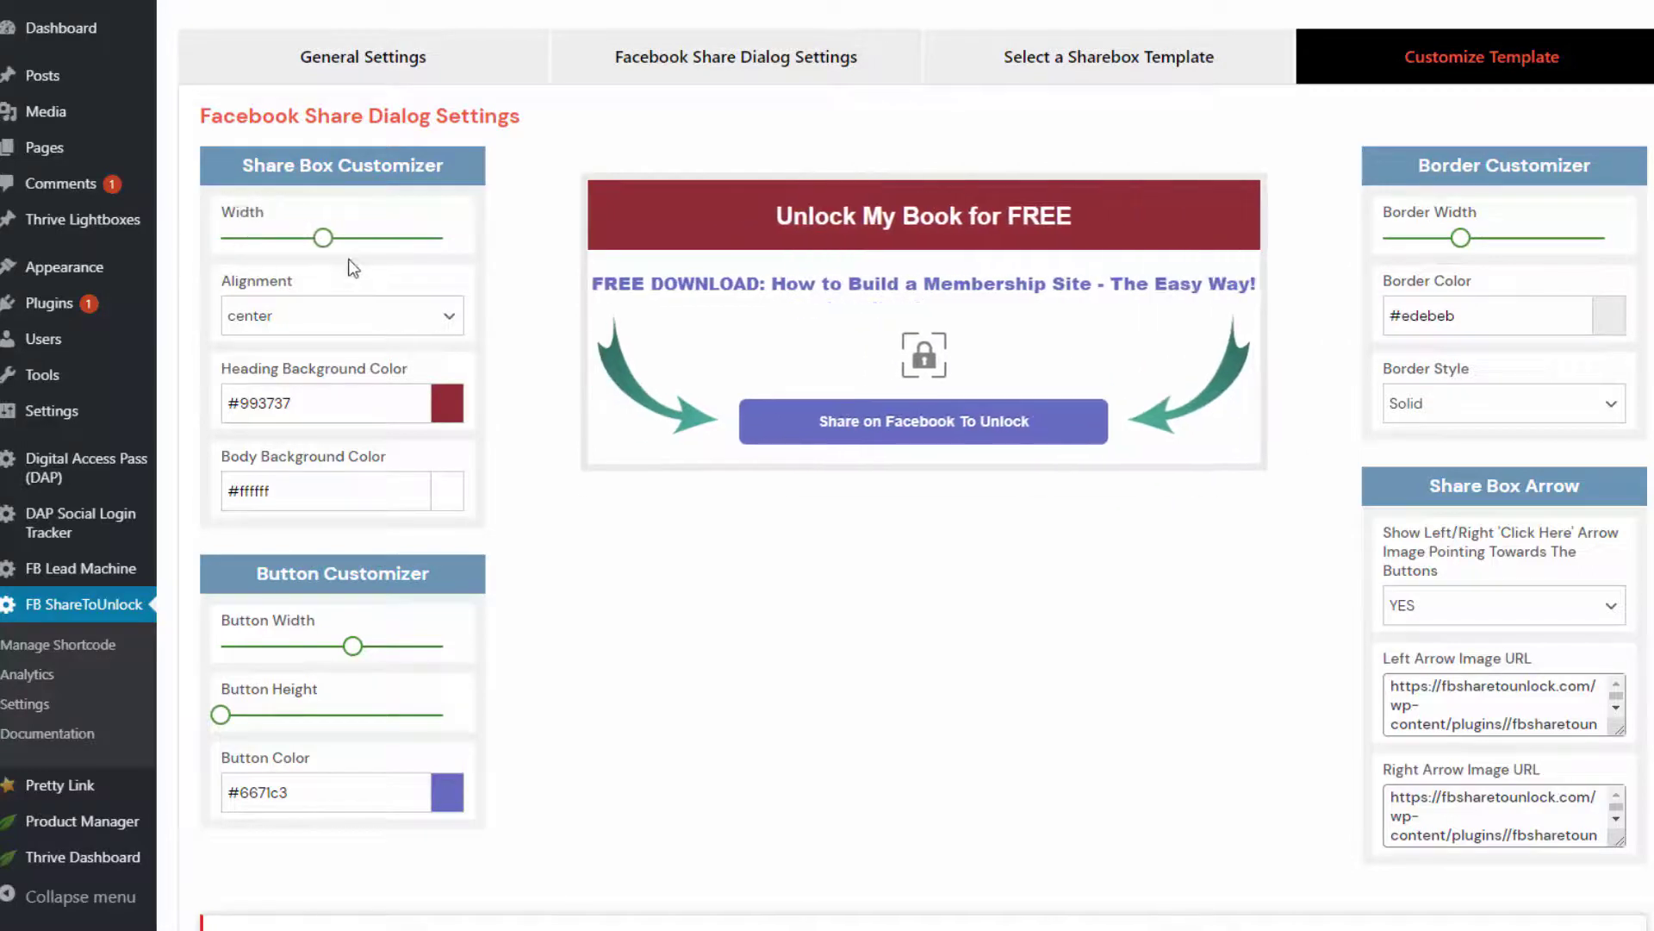
pyautogui.click(447, 407)
pyautogui.moveTo(399, 452)
pyautogui.mouseDown()
pyautogui.moveTo(376, 517)
pyautogui.moveTo(422, 538)
pyautogui.moveTo(391, 442)
pyautogui.mouseUp()
pyautogui.click(352, 645)
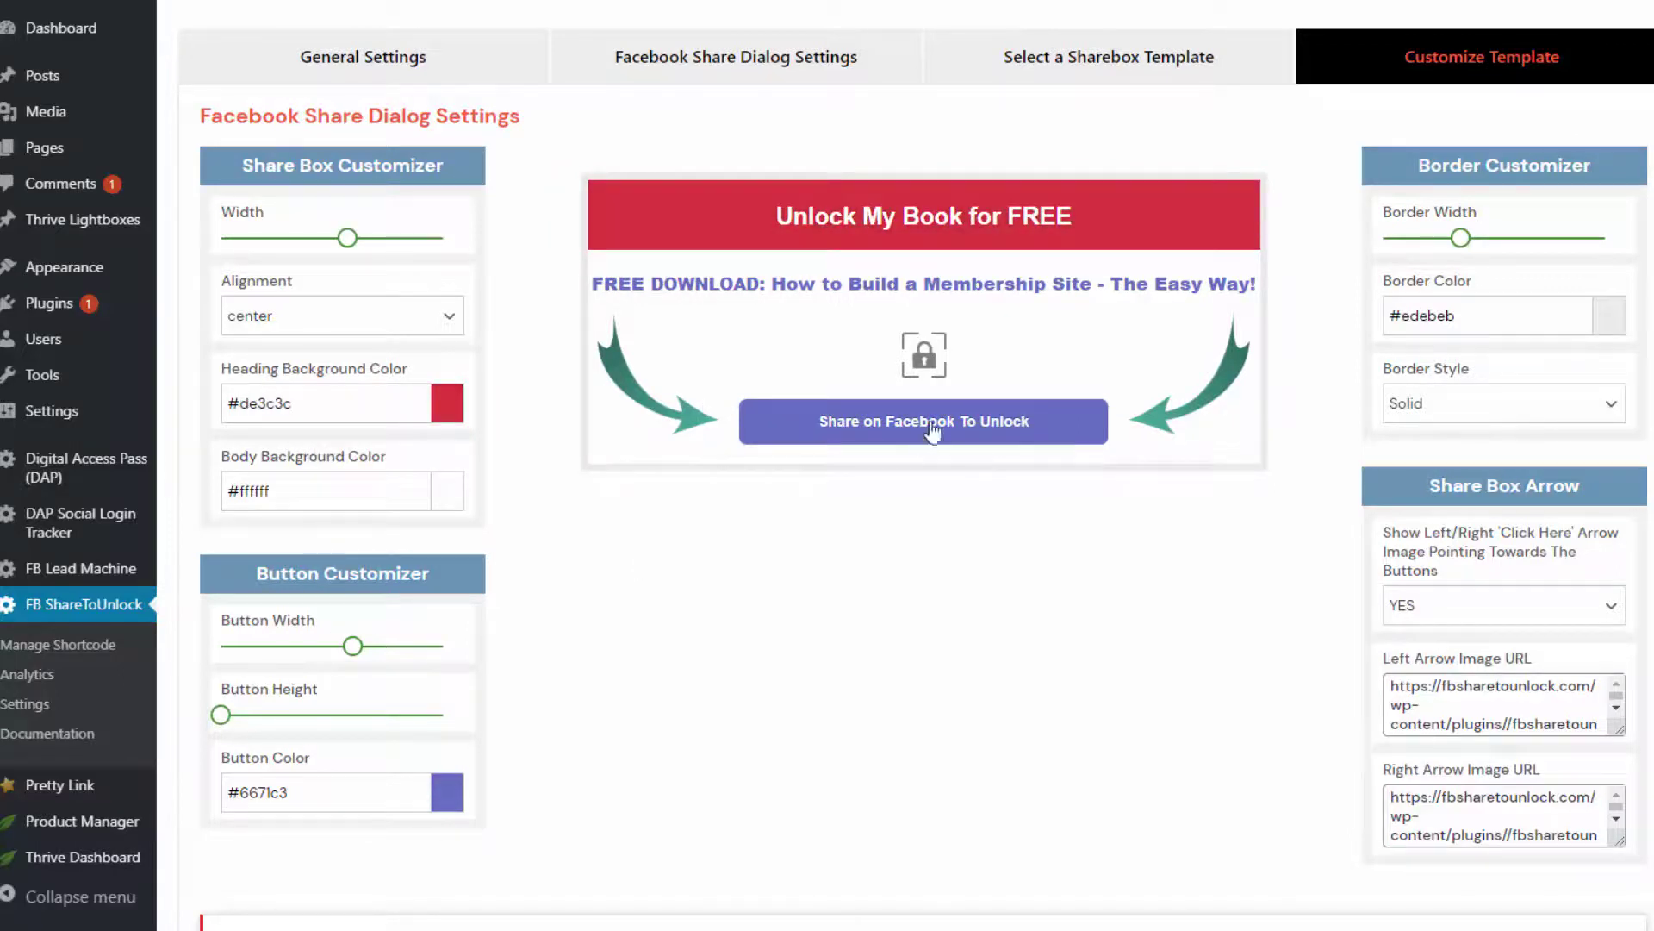
# - Set the share button's color to #263eff and slightly reduce the button width
pyautogui.click(447, 792)
pyautogui.moveTo(393, 825)
pyautogui.mouseDown()
pyautogui.moveTo(401, 905)
pyautogui.moveTo(405, 797)
pyautogui.mouseUp()
pyautogui.click(792, 741)
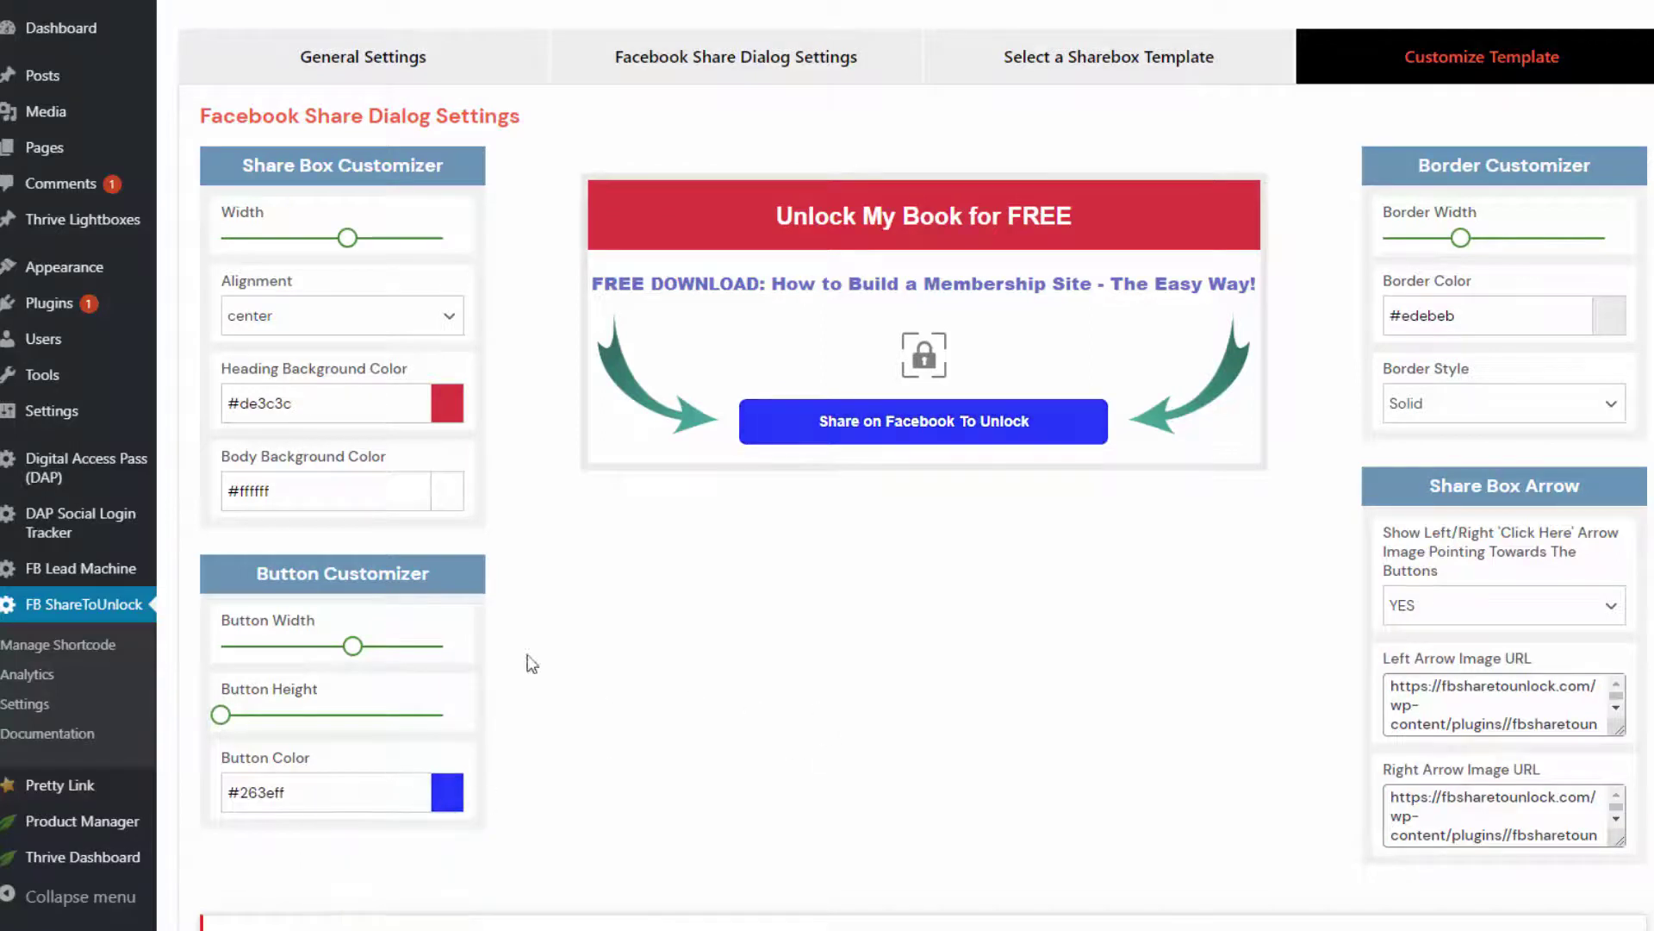
pyautogui.moveTo(352, 648)
pyautogui.moveTo(352, 647); pyautogui.dragTo(346, 647)
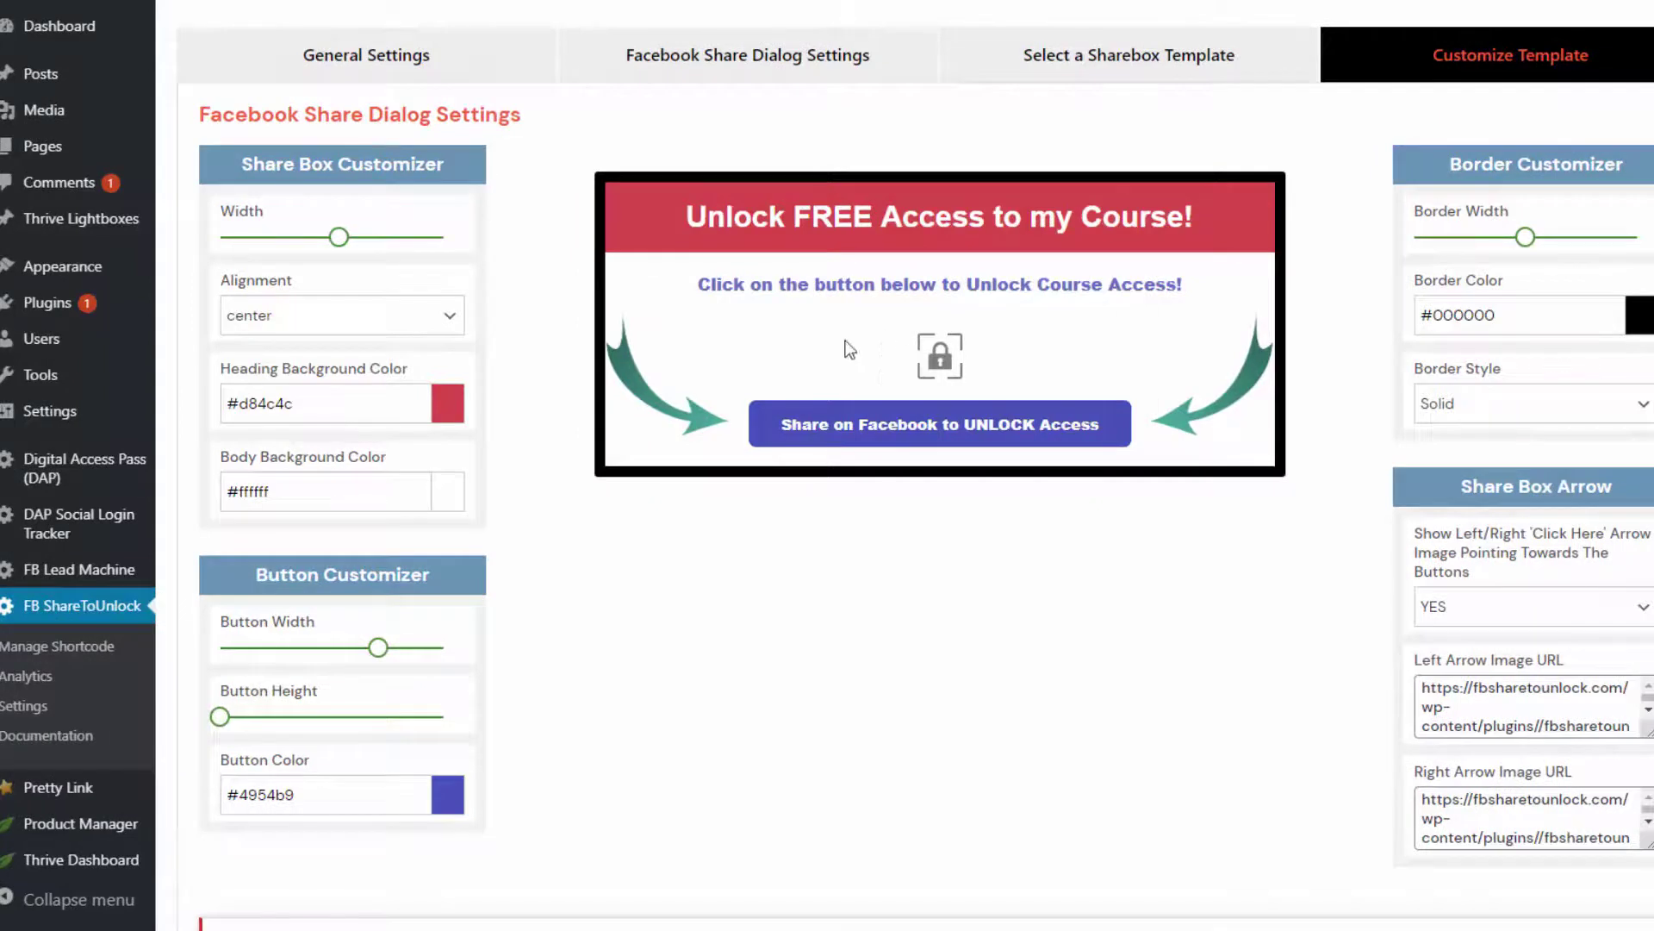
# - Examine the course locker's shortcode and its hidden-content settings, and return to the template customization
pyautogui.scroll(-1, 721, 685)
pyautogui.scroll(-1, 816, 855)
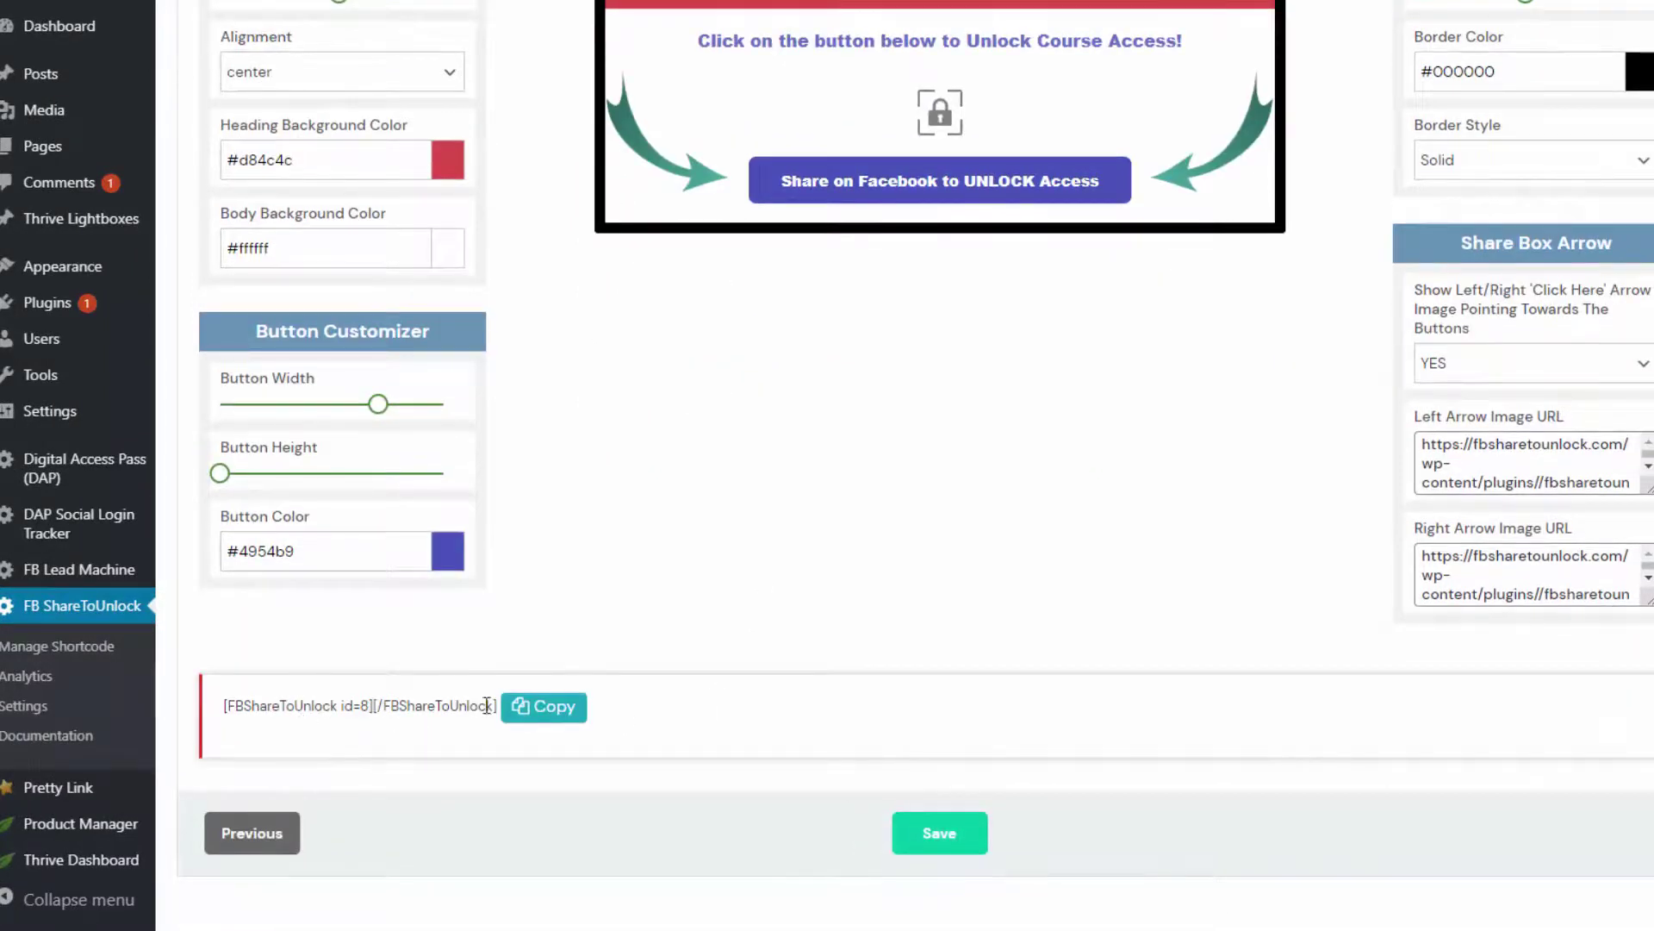
pyautogui.scroll(2, 859, 589)
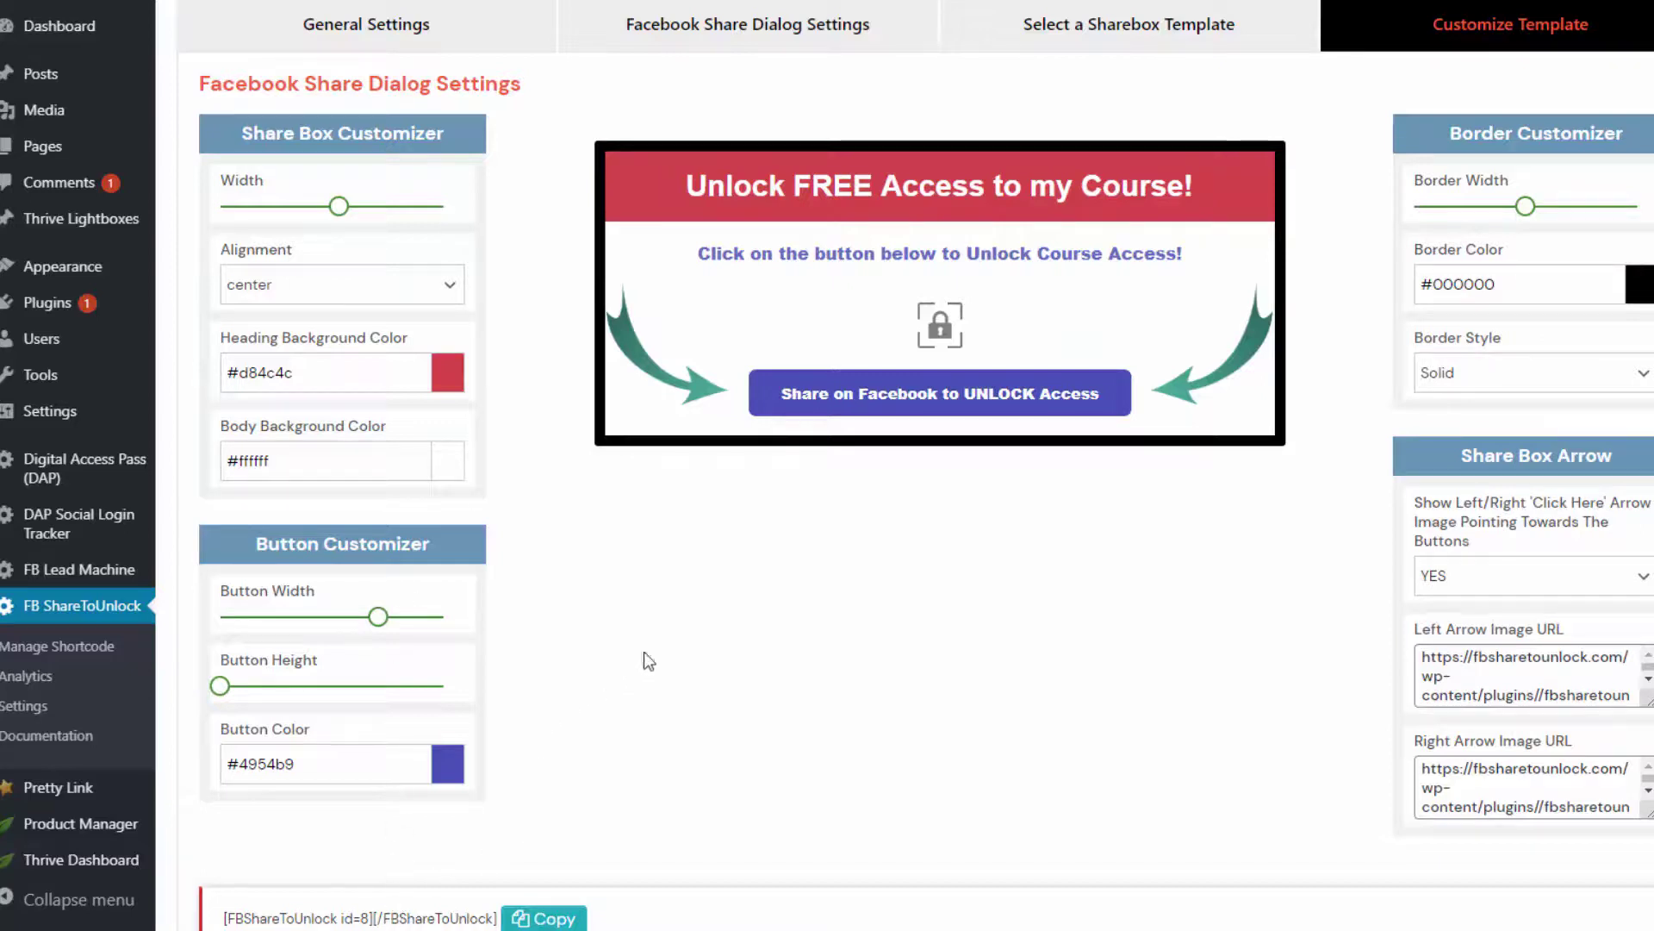
pyautogui.click(724, 39)
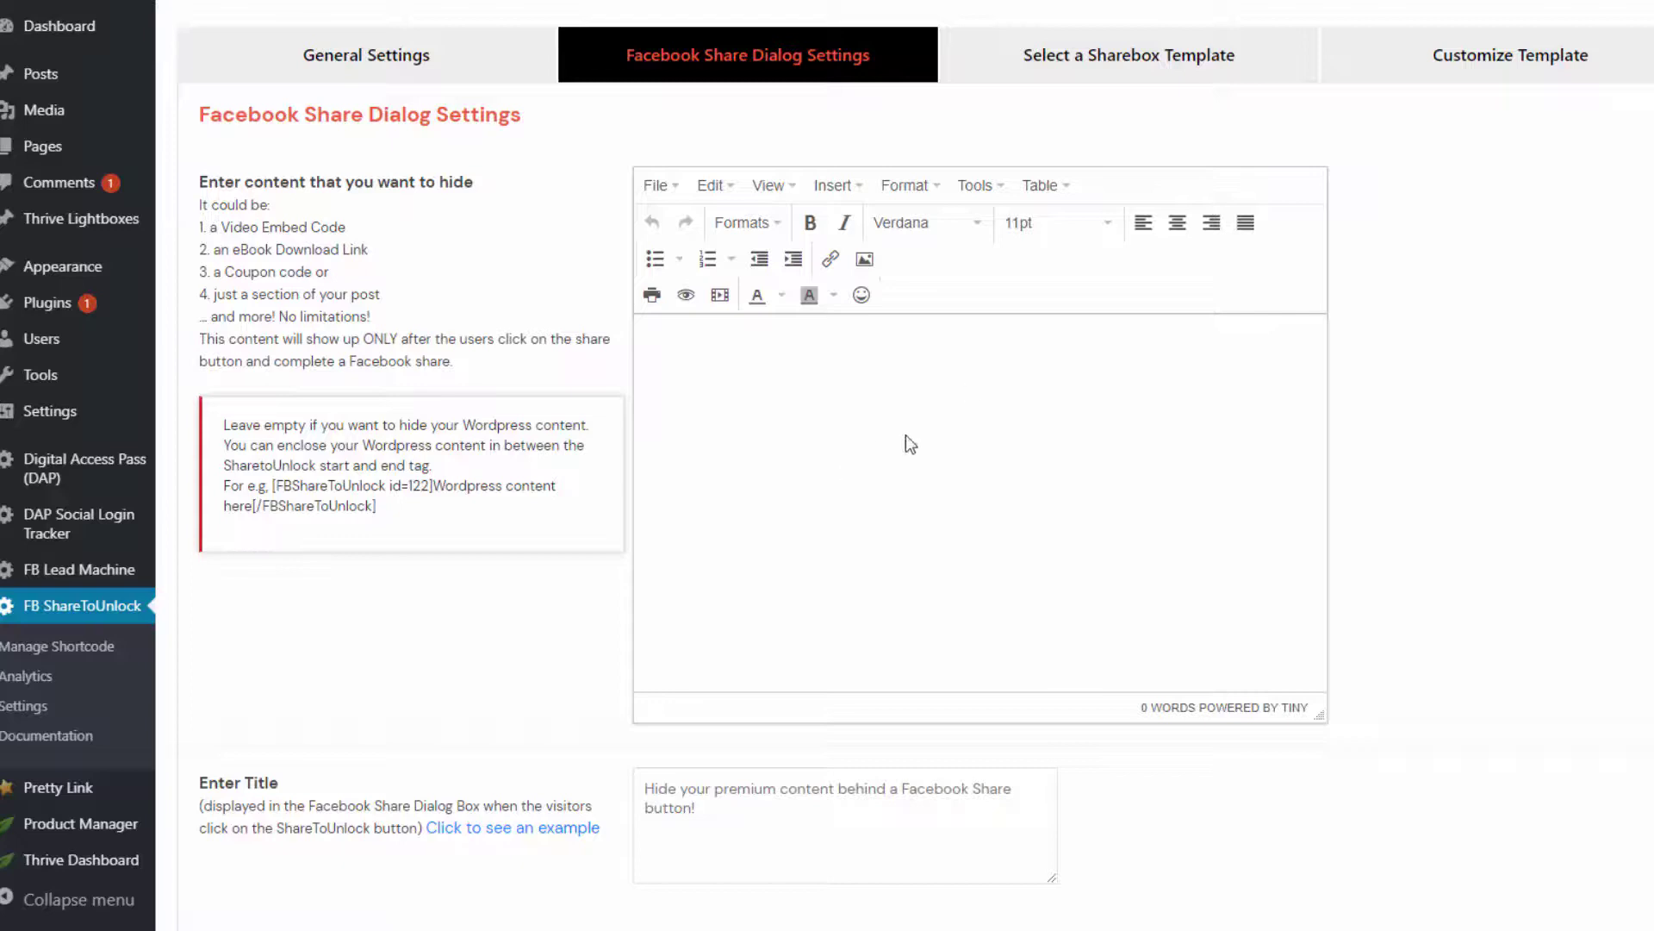
pyautogui.click(1485, 63)
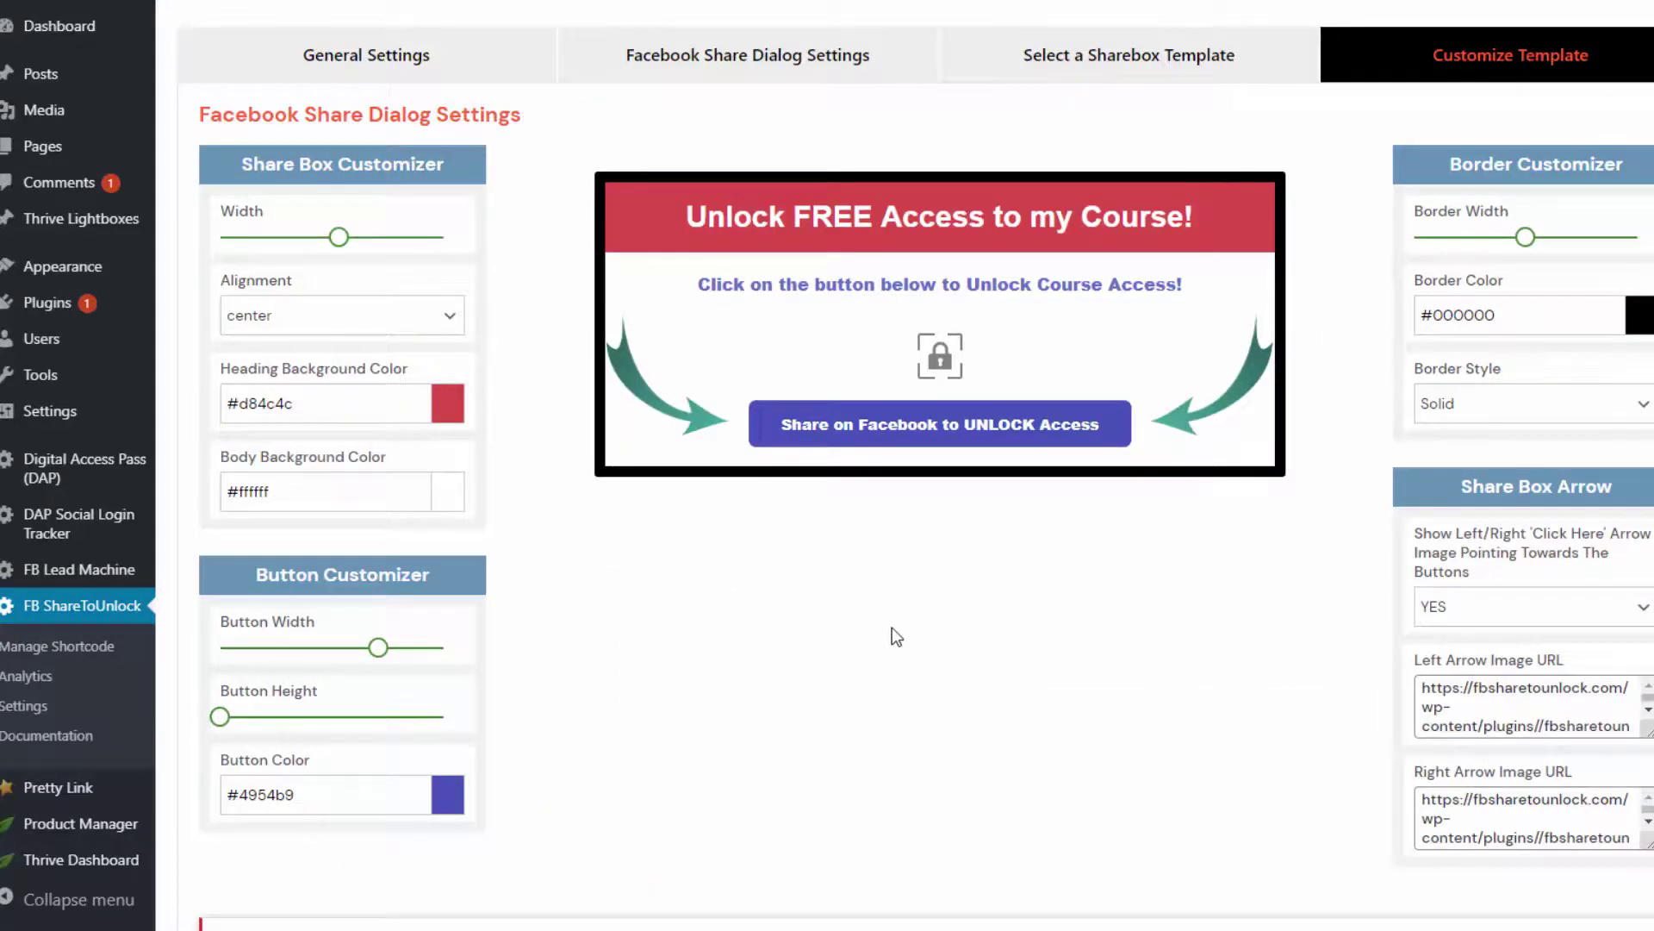
pyautogui.scroll(-1, 893, 626)
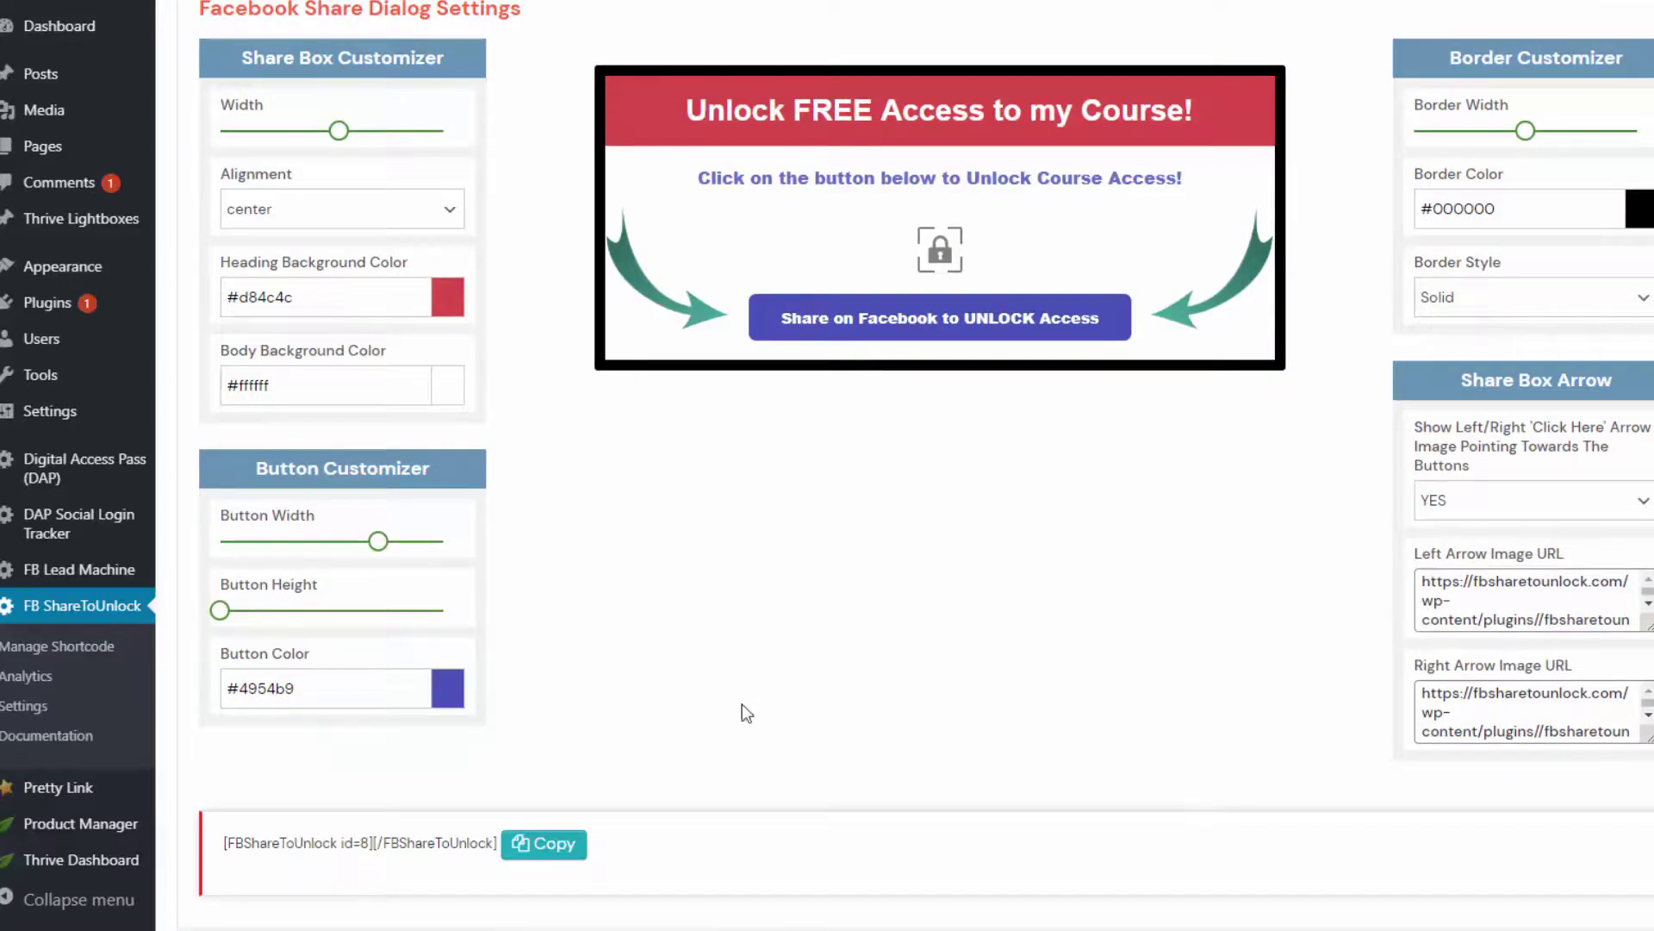
# - Examine the opening [FBShareToUnlock id=8] and closing [/FBShareToUnlock] tags of the generated shortcode
pyautogui.moveTo(377, 843); pyautogui.dragTo(244, 842)
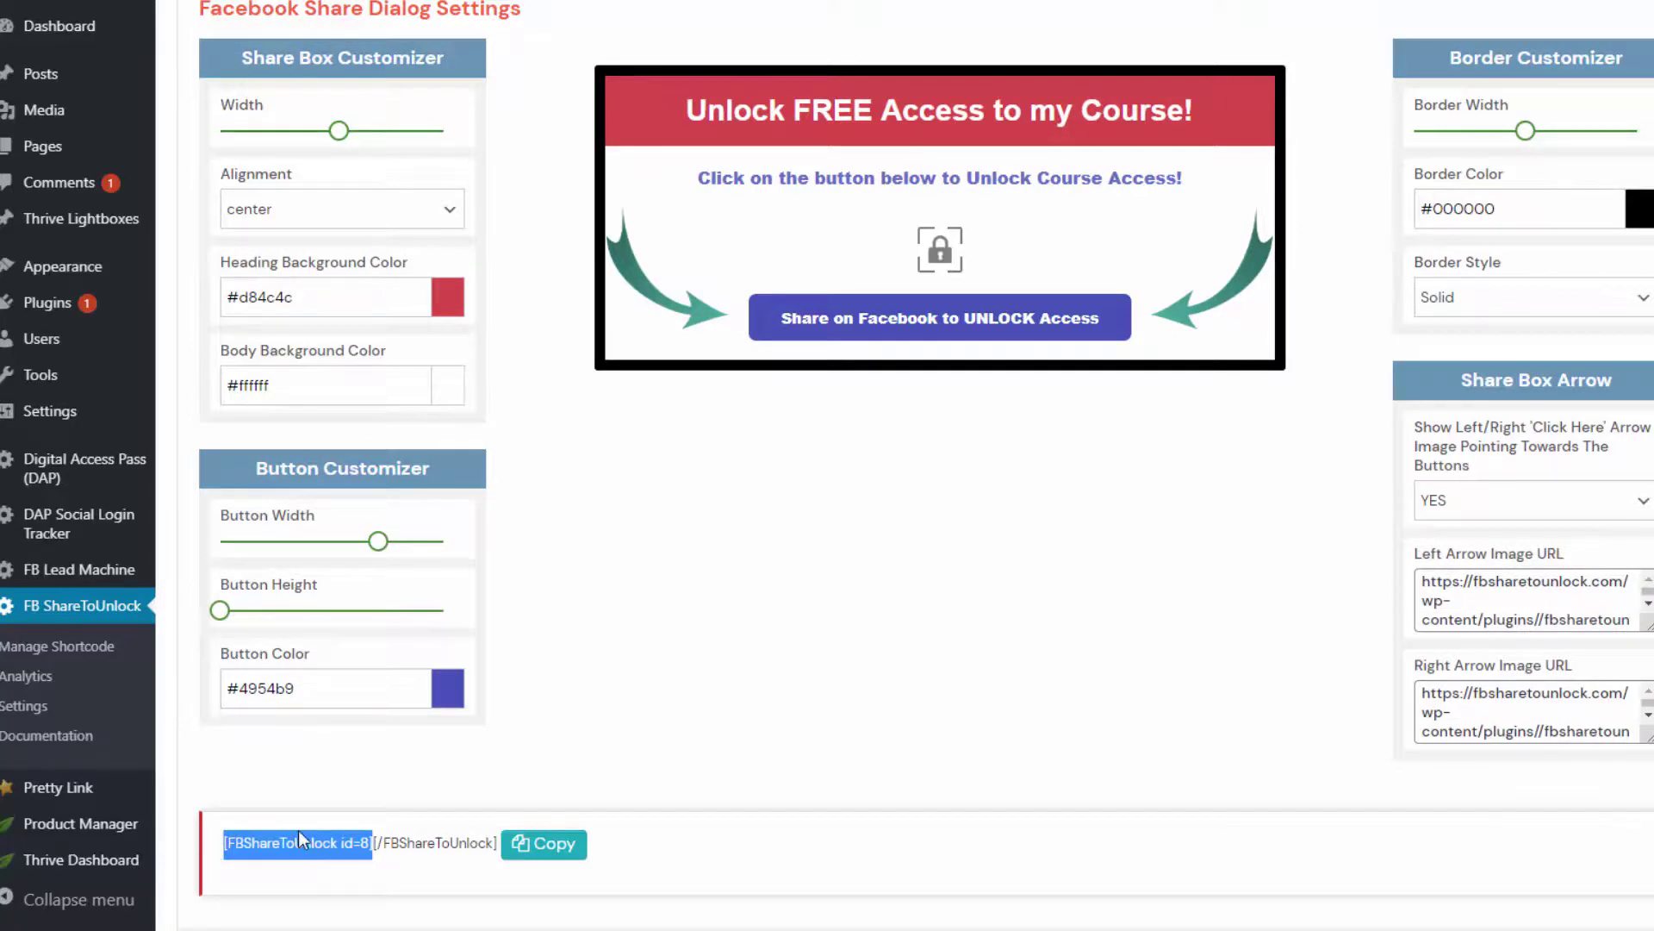
pyautogui.click(380, 853)
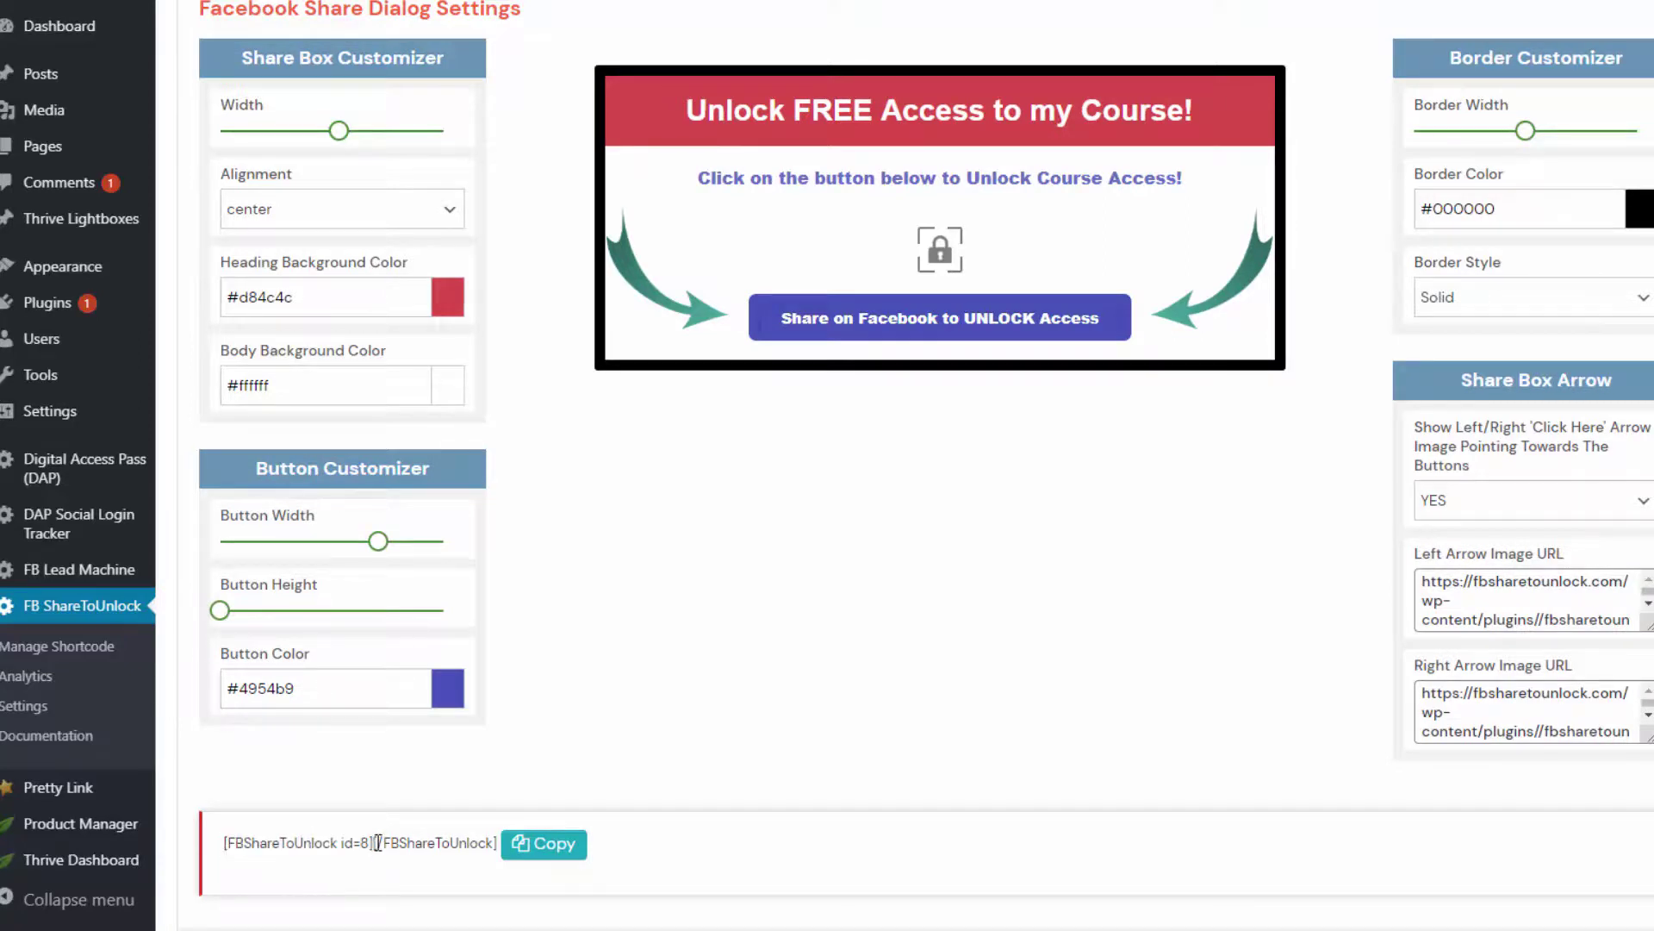
pyautogui.moveTo(375, 843); pyautogui.dragTo(500, 870)
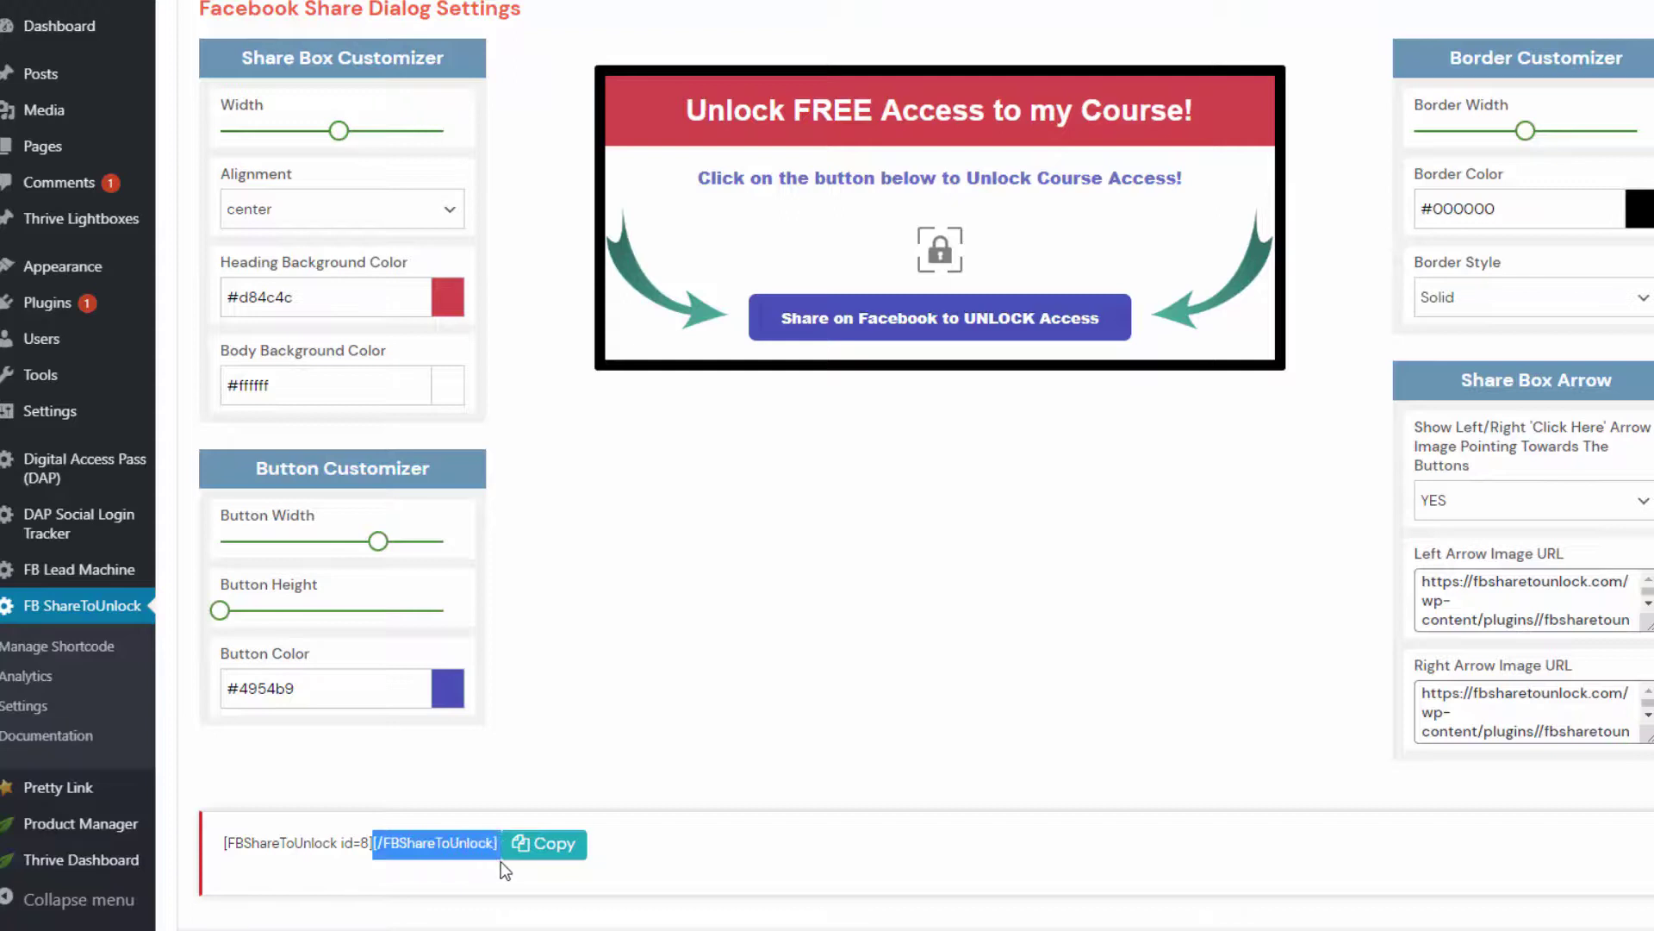
pyautogui.click(480, 871)
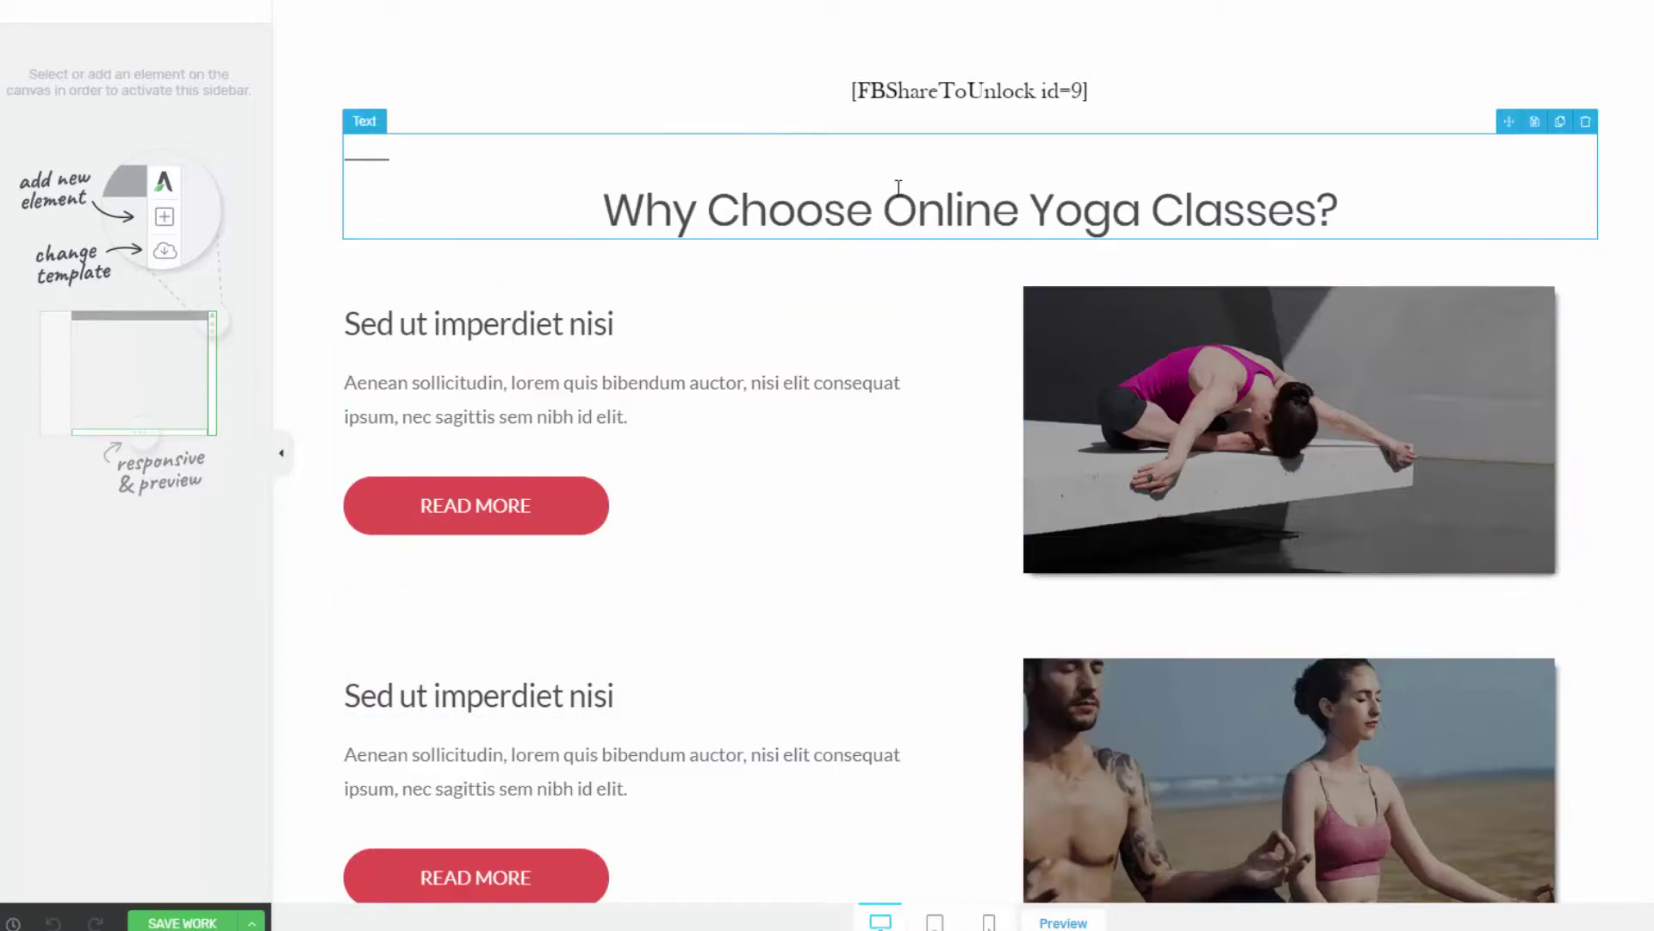
# - In the yoga page's visual editor, inspect where the [FBShareToUnlock id=9] opening and [/FBShareToUnlock] closing tags wrap the locked section
pyautogui.click(948, 91)
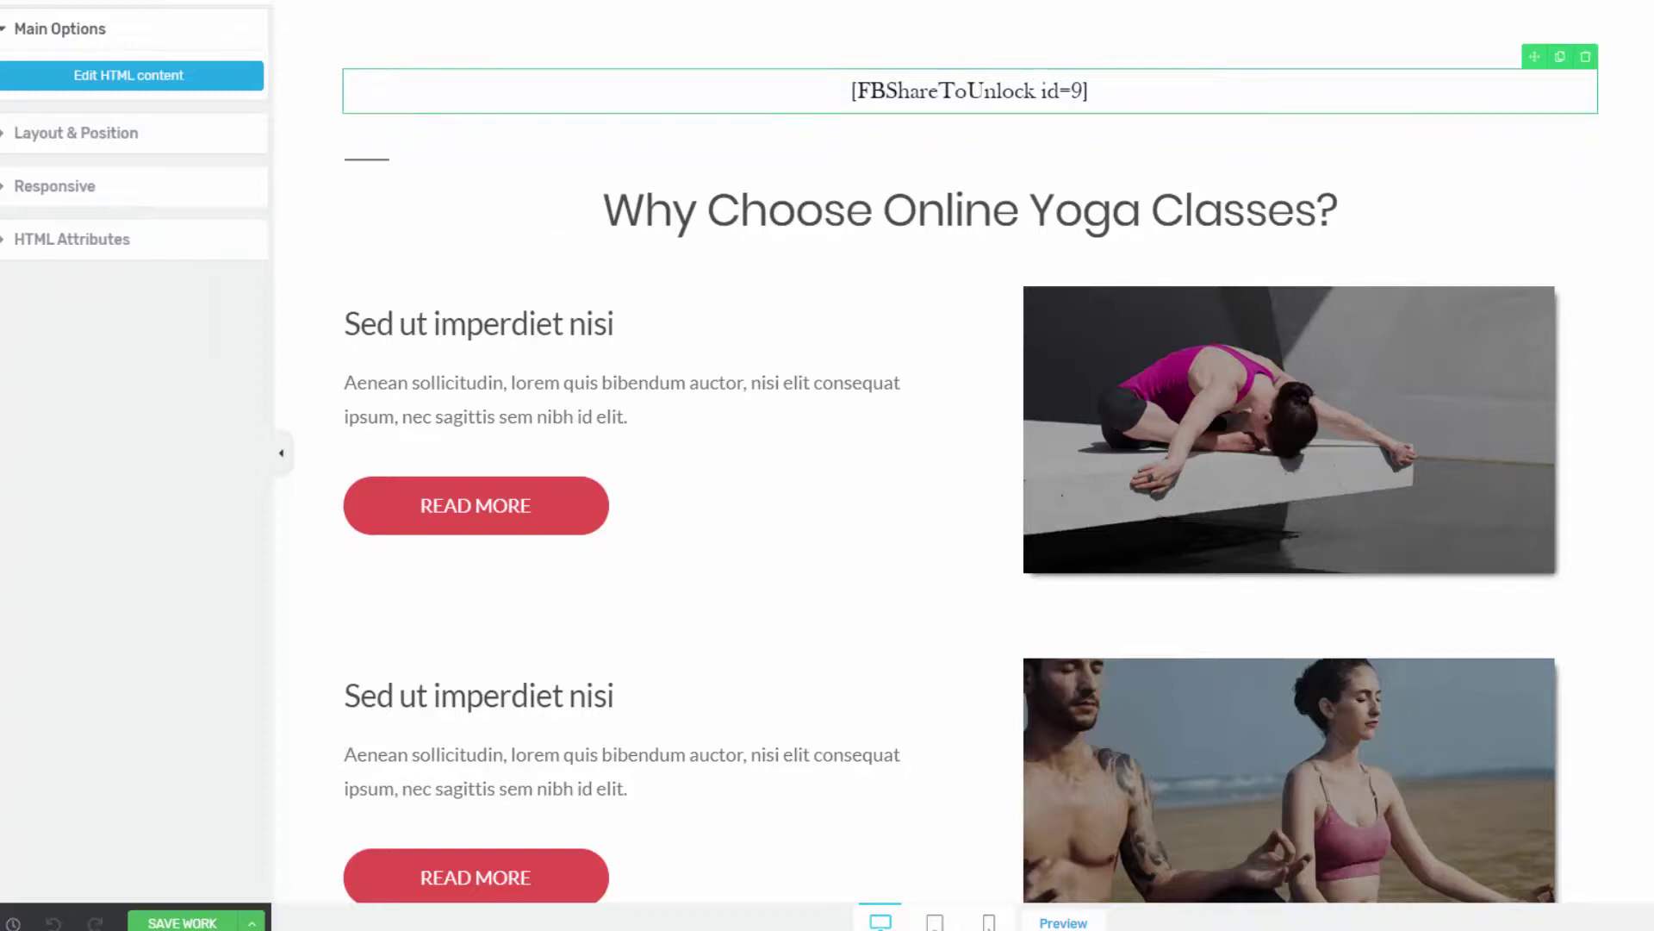
pyautogui.scroll(-9, 1641, 392)
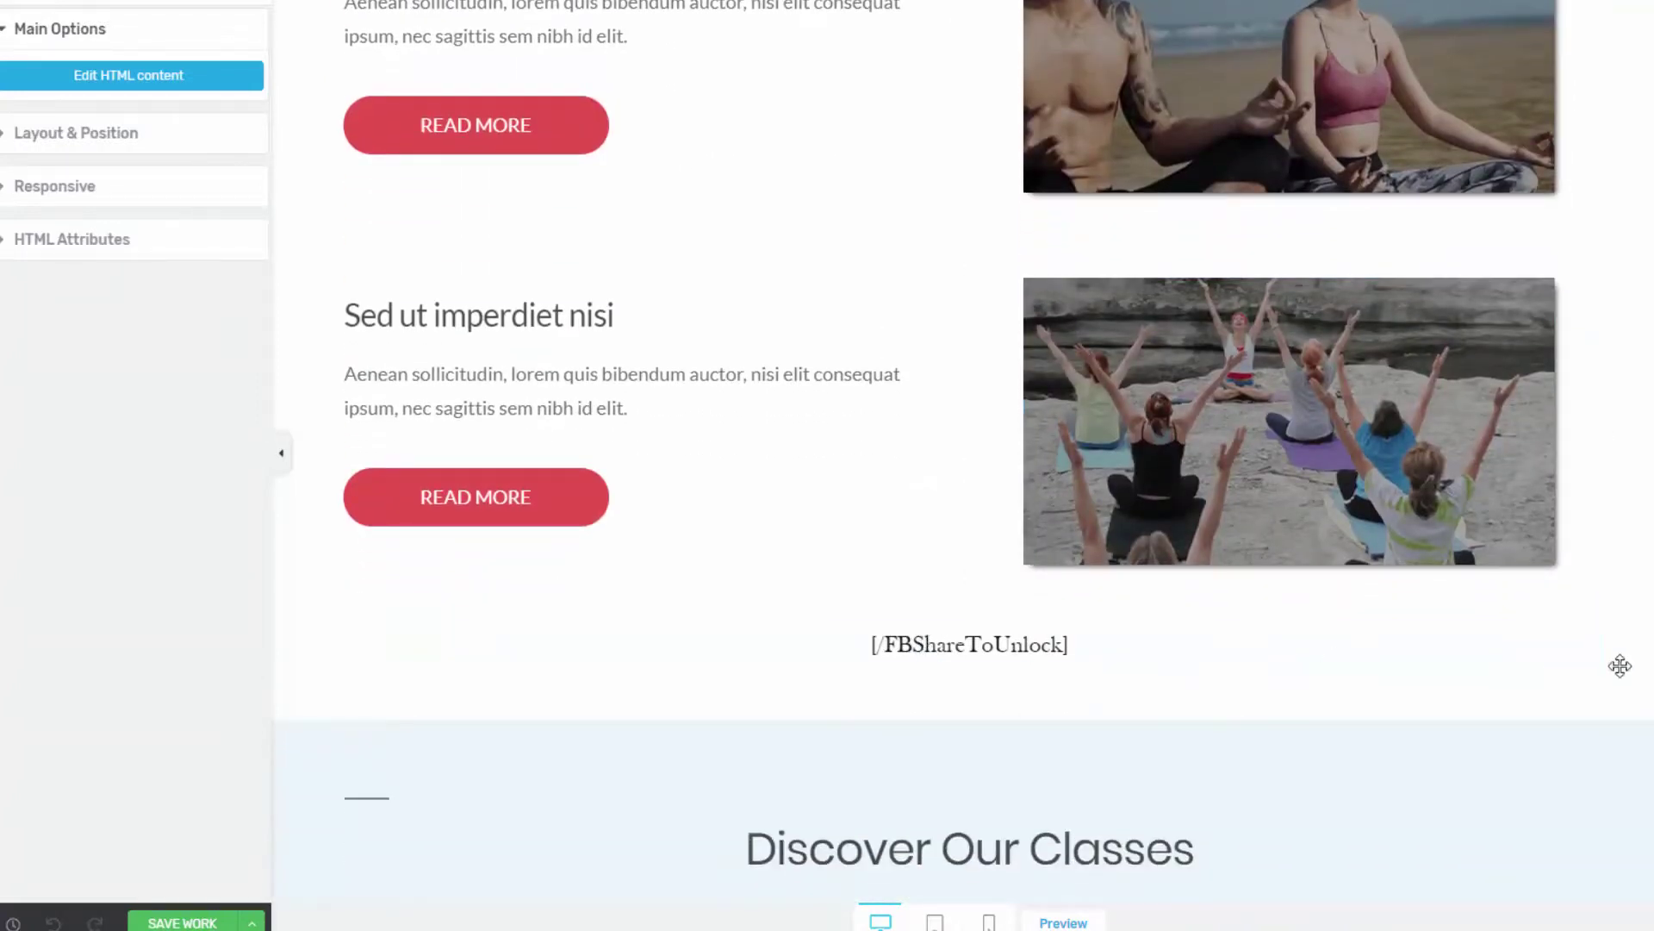
pyautogui.scroll(8, 1569, 269)
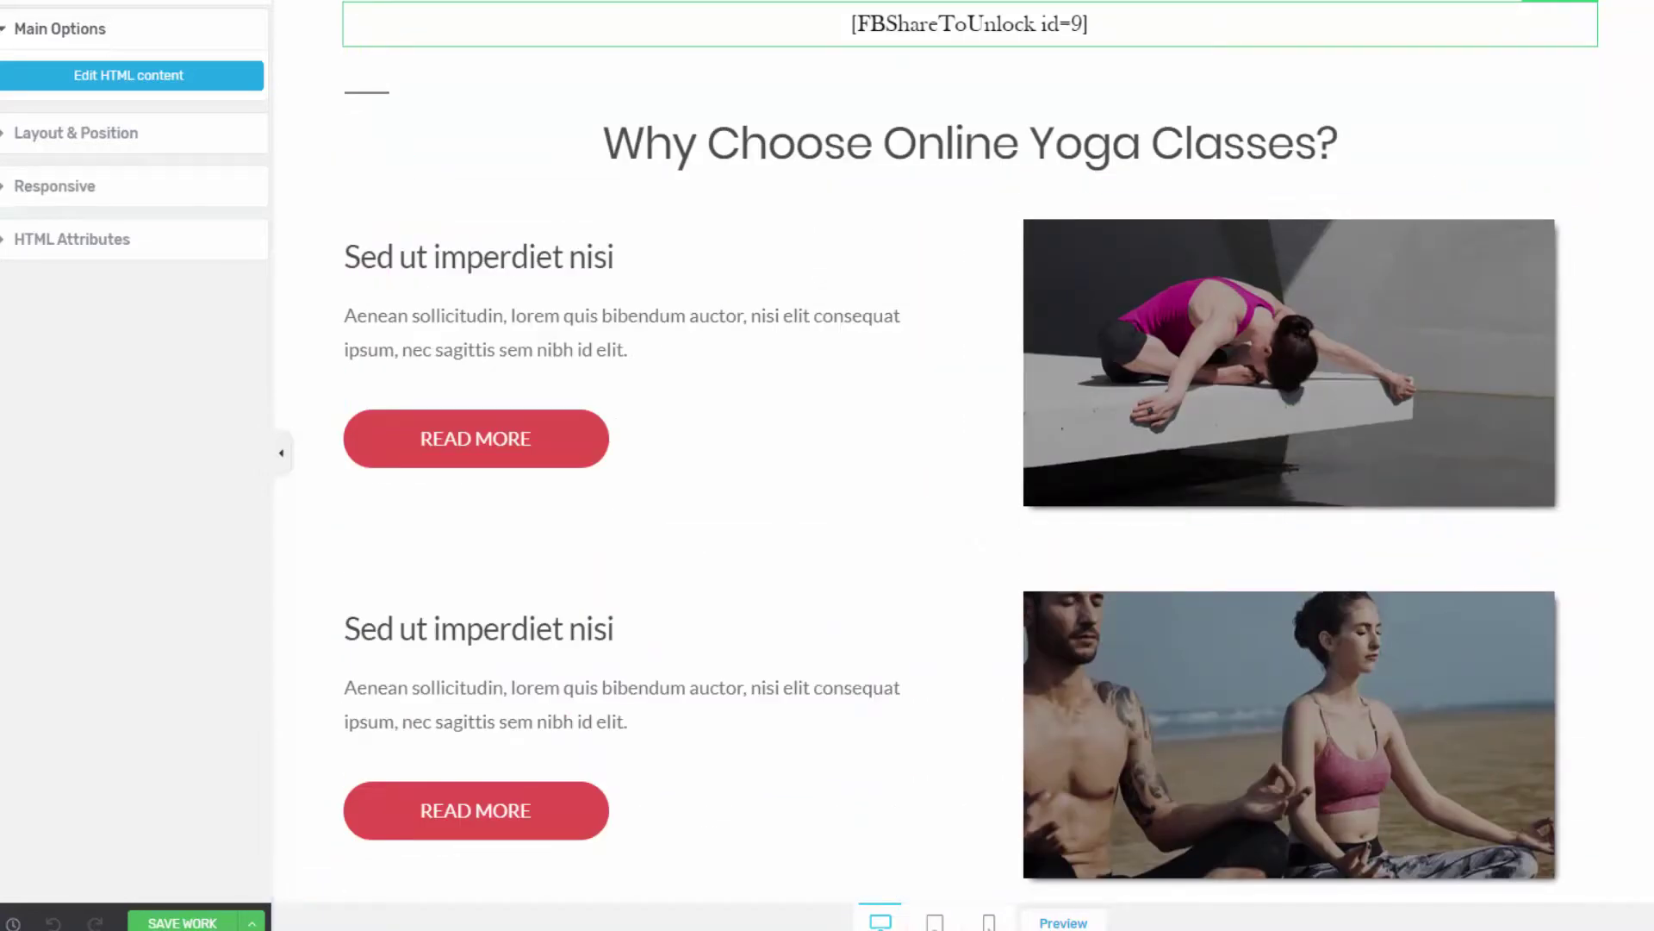
pyautogui.scroll(-6, 1647, 387)
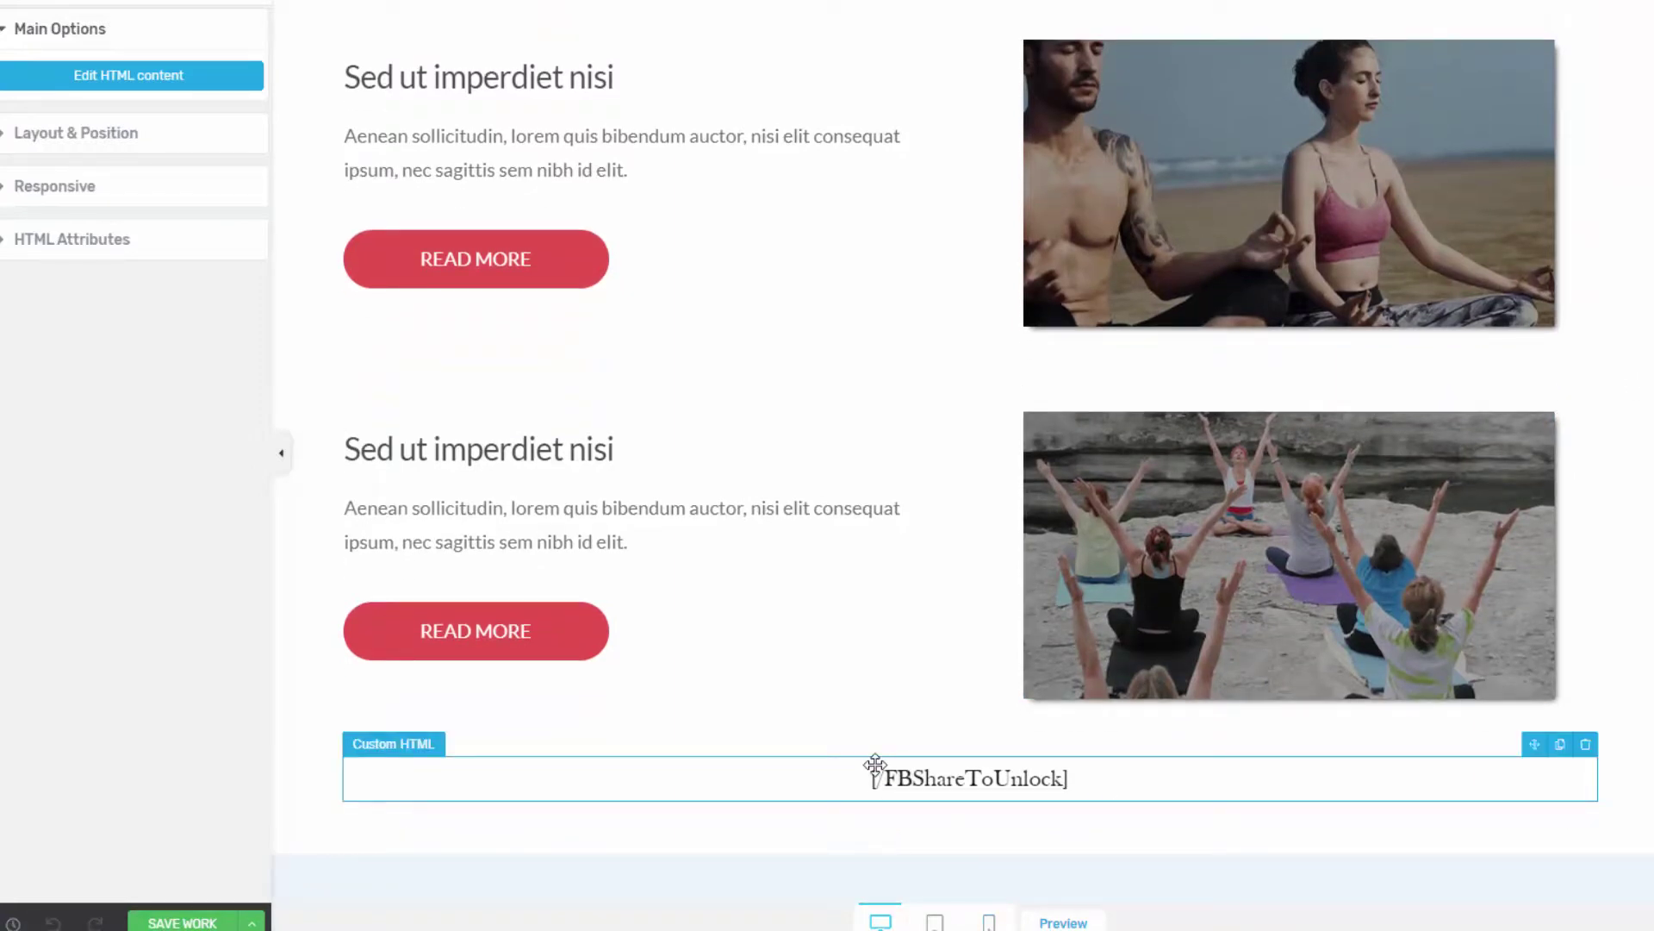
pyautogui.scroll(6, 1108, 712)
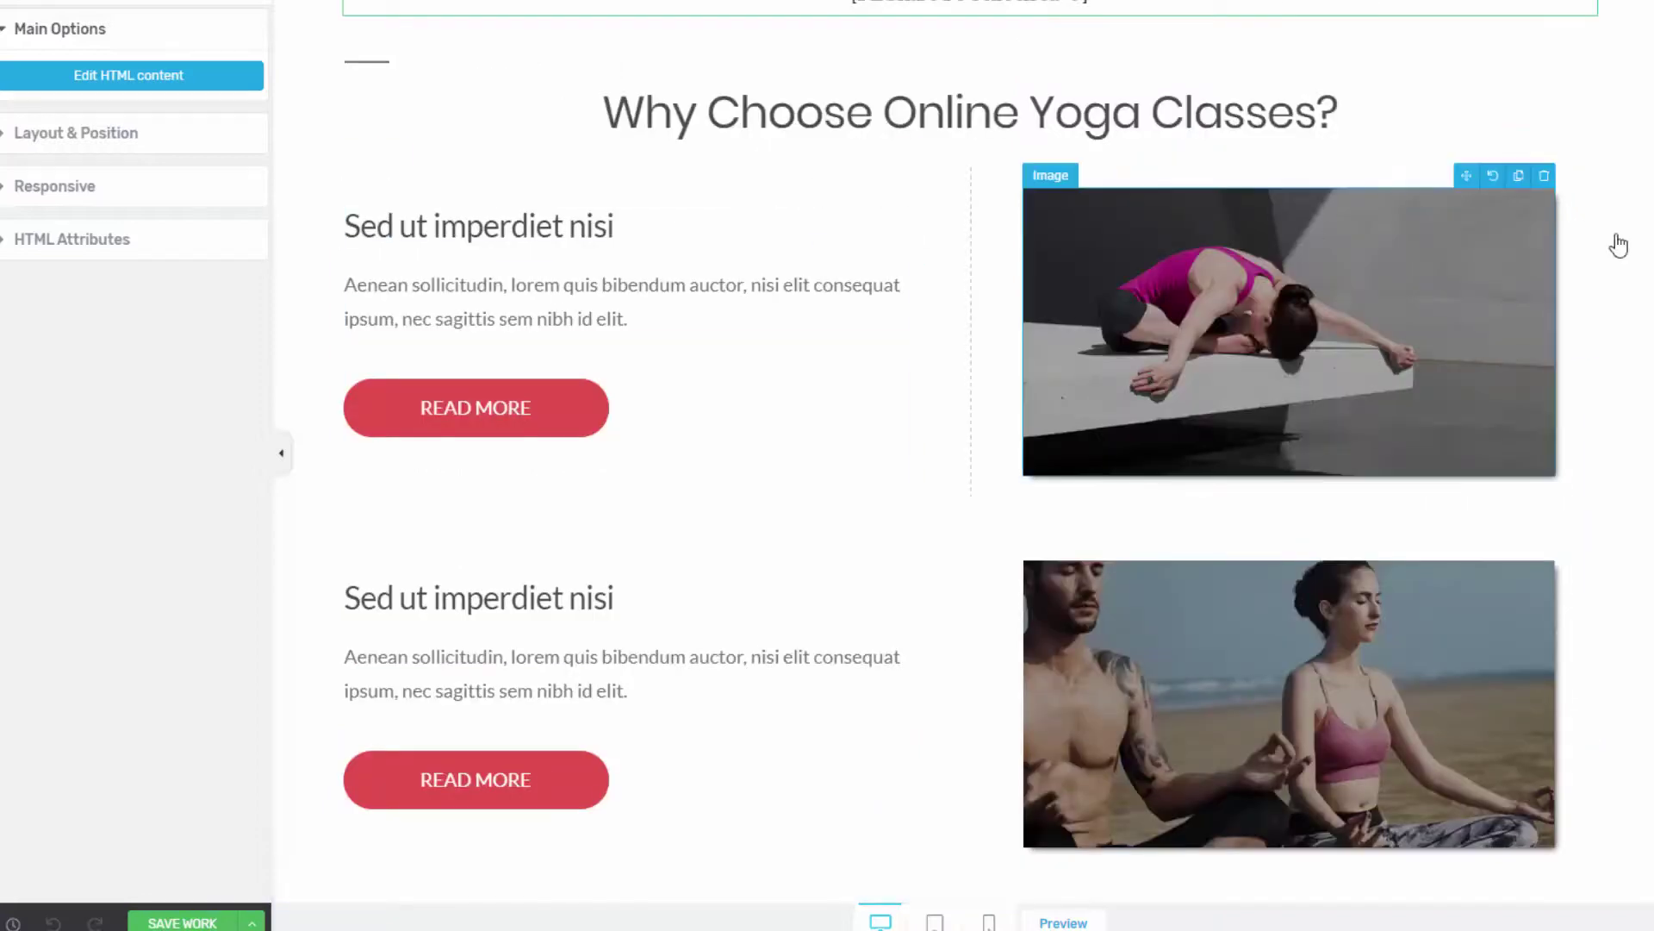
pyautogui.scroll(-4, 970, 452)
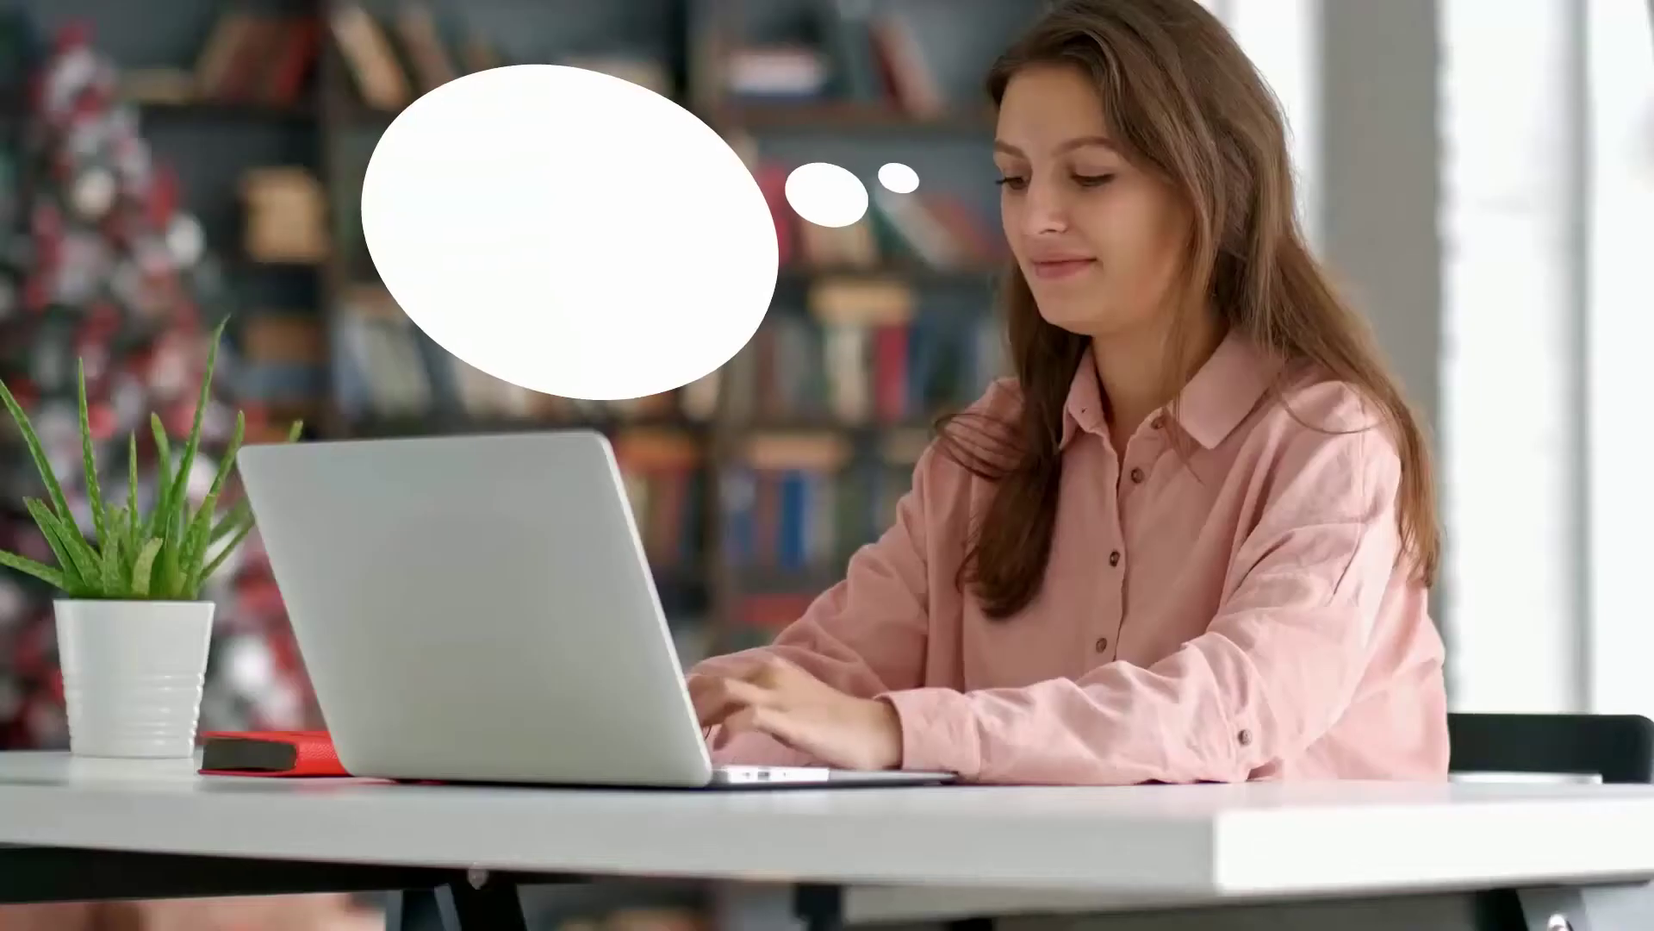